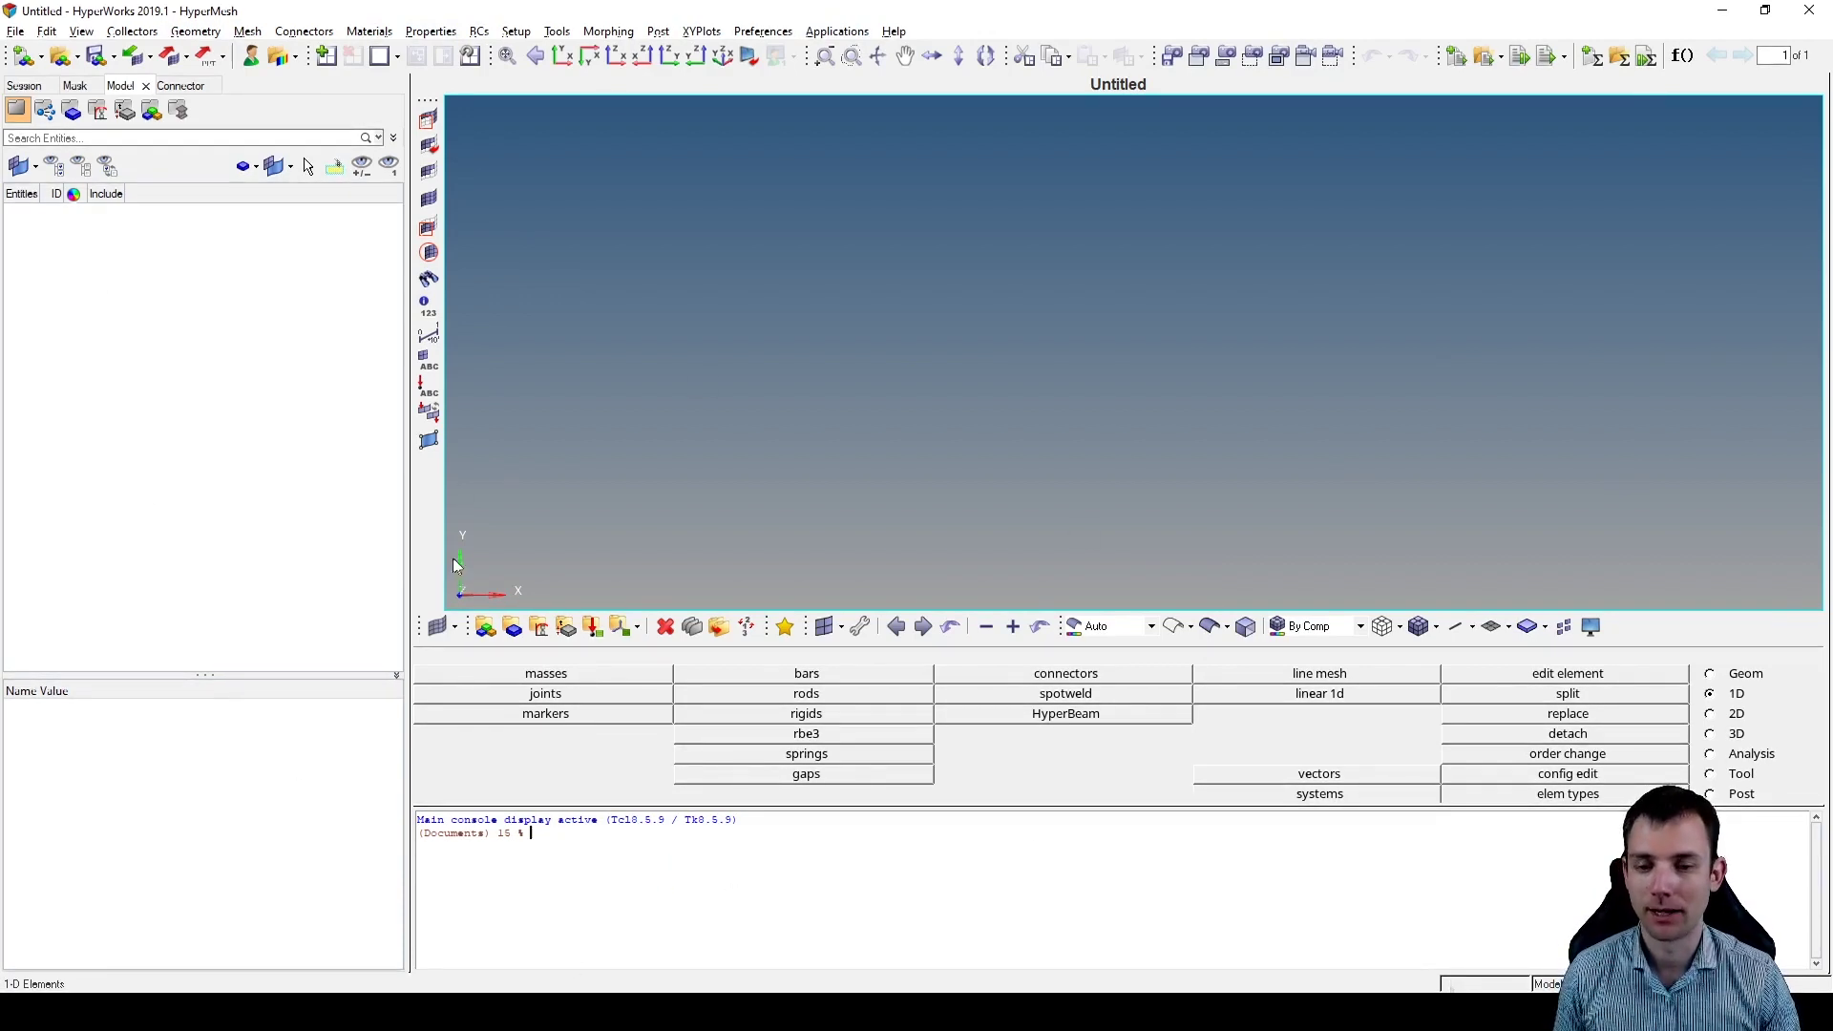
Bring up the Windows Start menu to locate the HyperWorks 2019 X launcher
{"action": "key", "text": "super"}
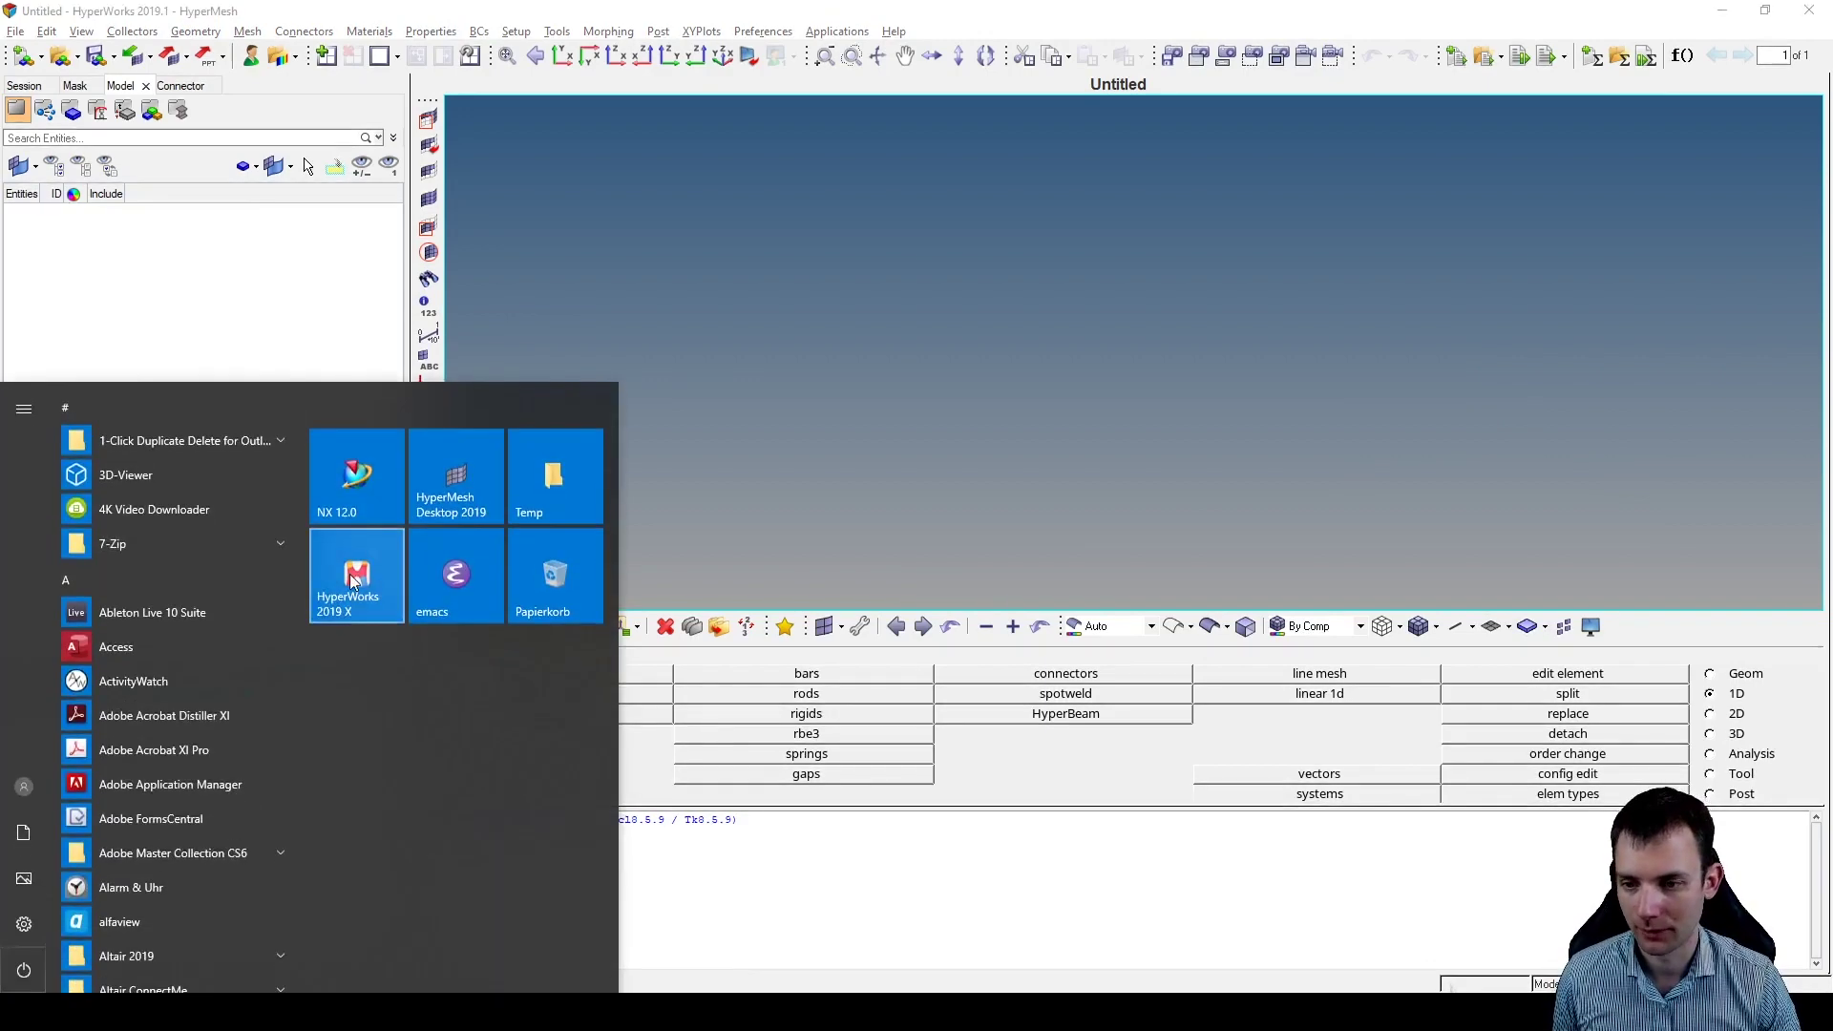
Launch HyperWorks 2019 X from its Start menu tile and dismiss the Getting Started welcome
{"action": "left_click", "coordinate": [346, 581]}
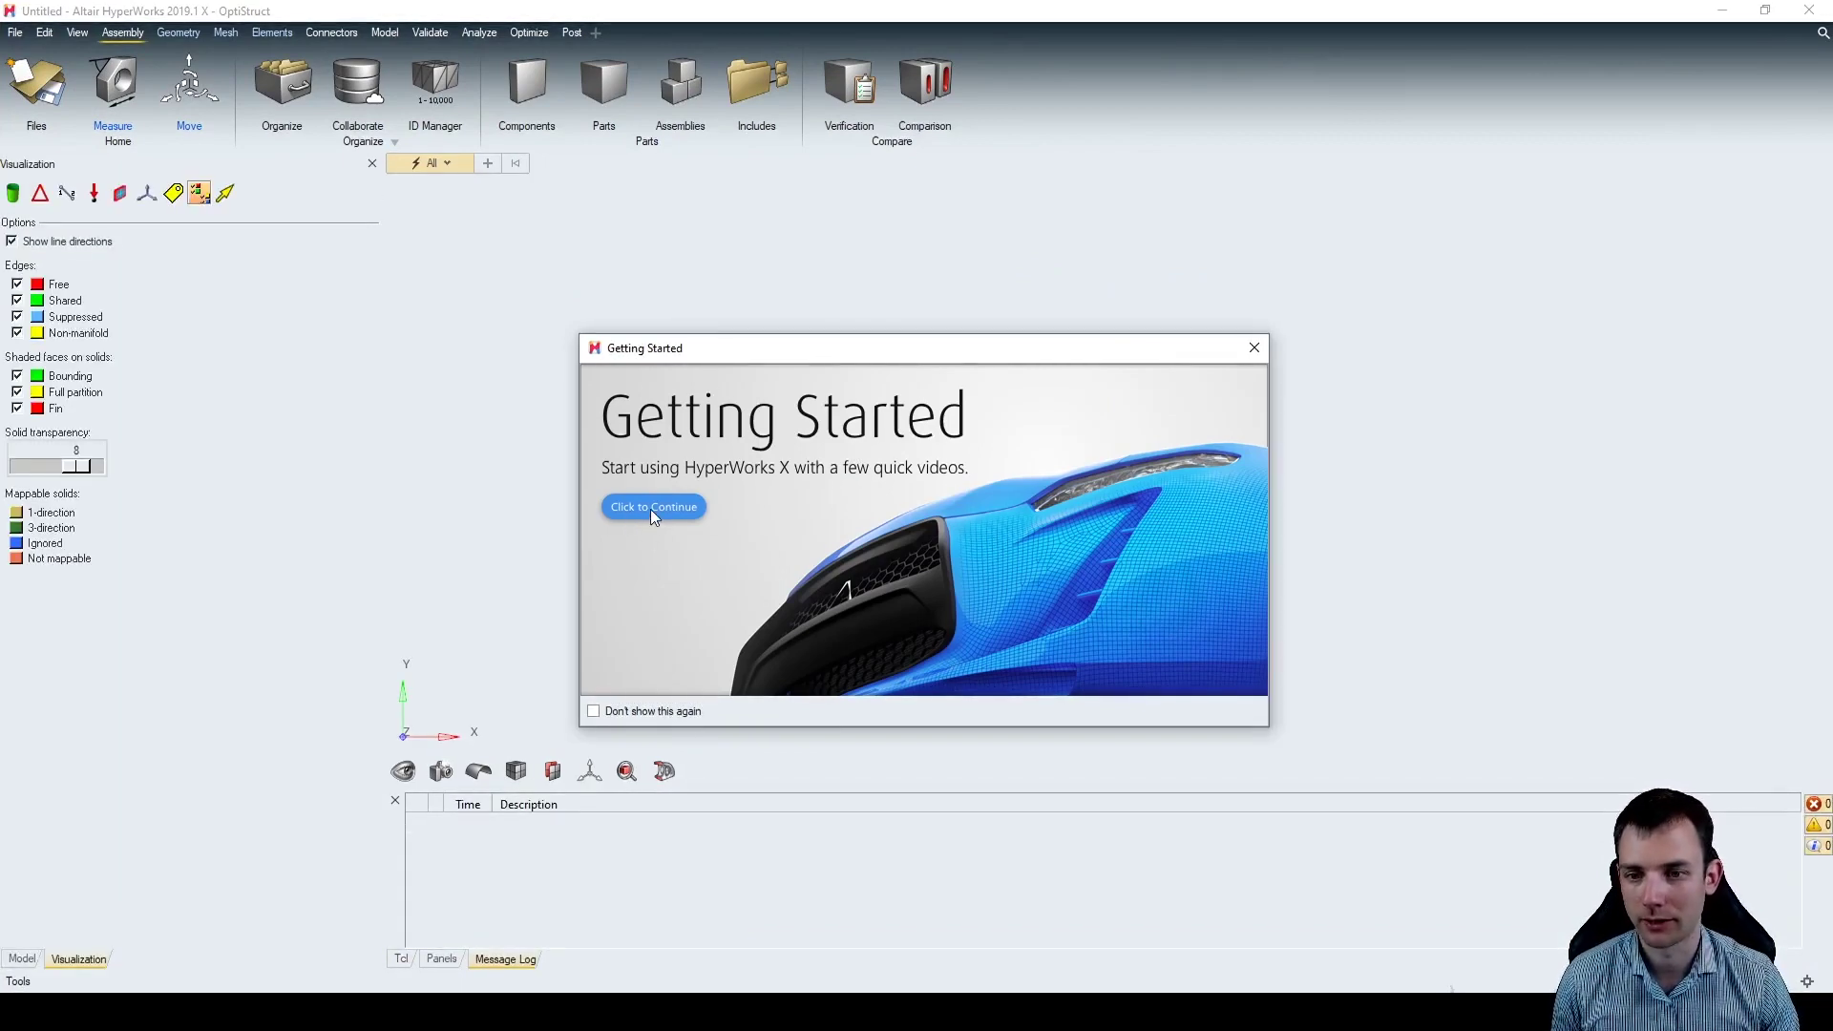
{"action": "left_click", "coordinate": [651, 509]}
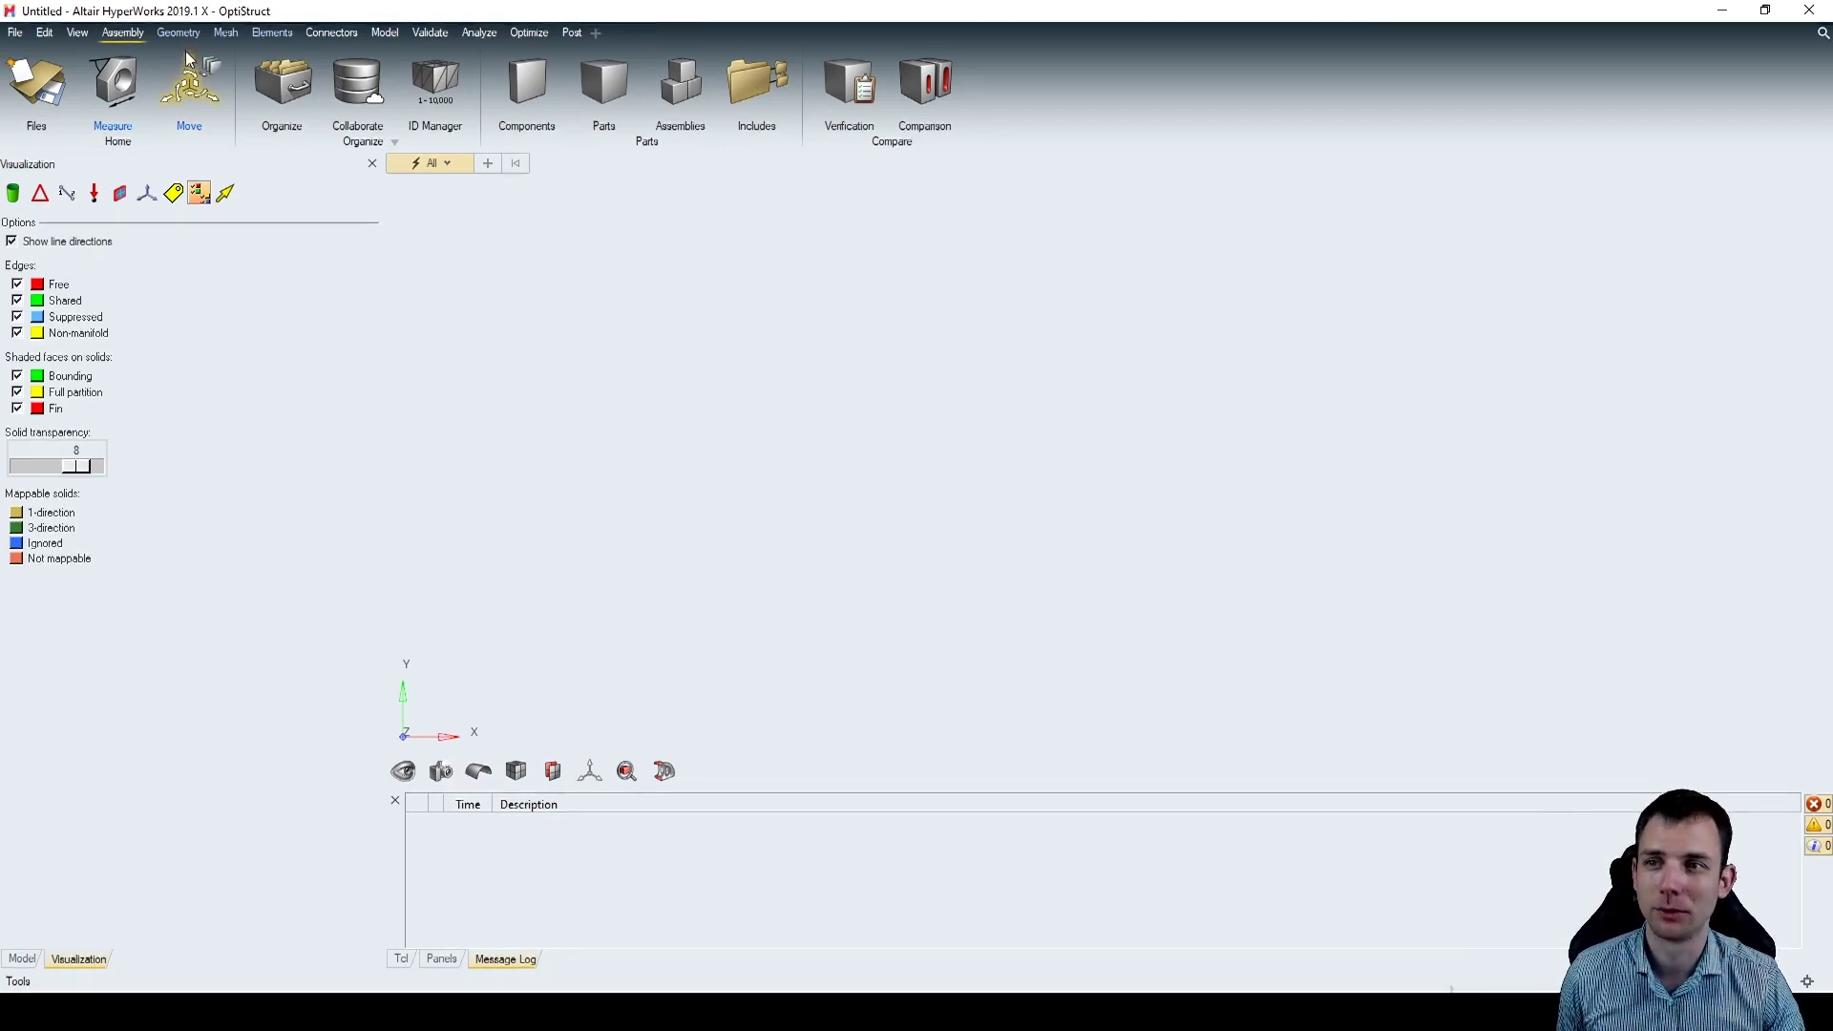
Browse the Mesh, Elements, Connectors, Validate and Geometry ribbons, ending on Connectors
{"action": "left_click", "coordinate": [225, 33]}
{"action": "left_click", "coordinate": [272, 33]}
{"action": "left_click", "coordinate": [332, 32]}
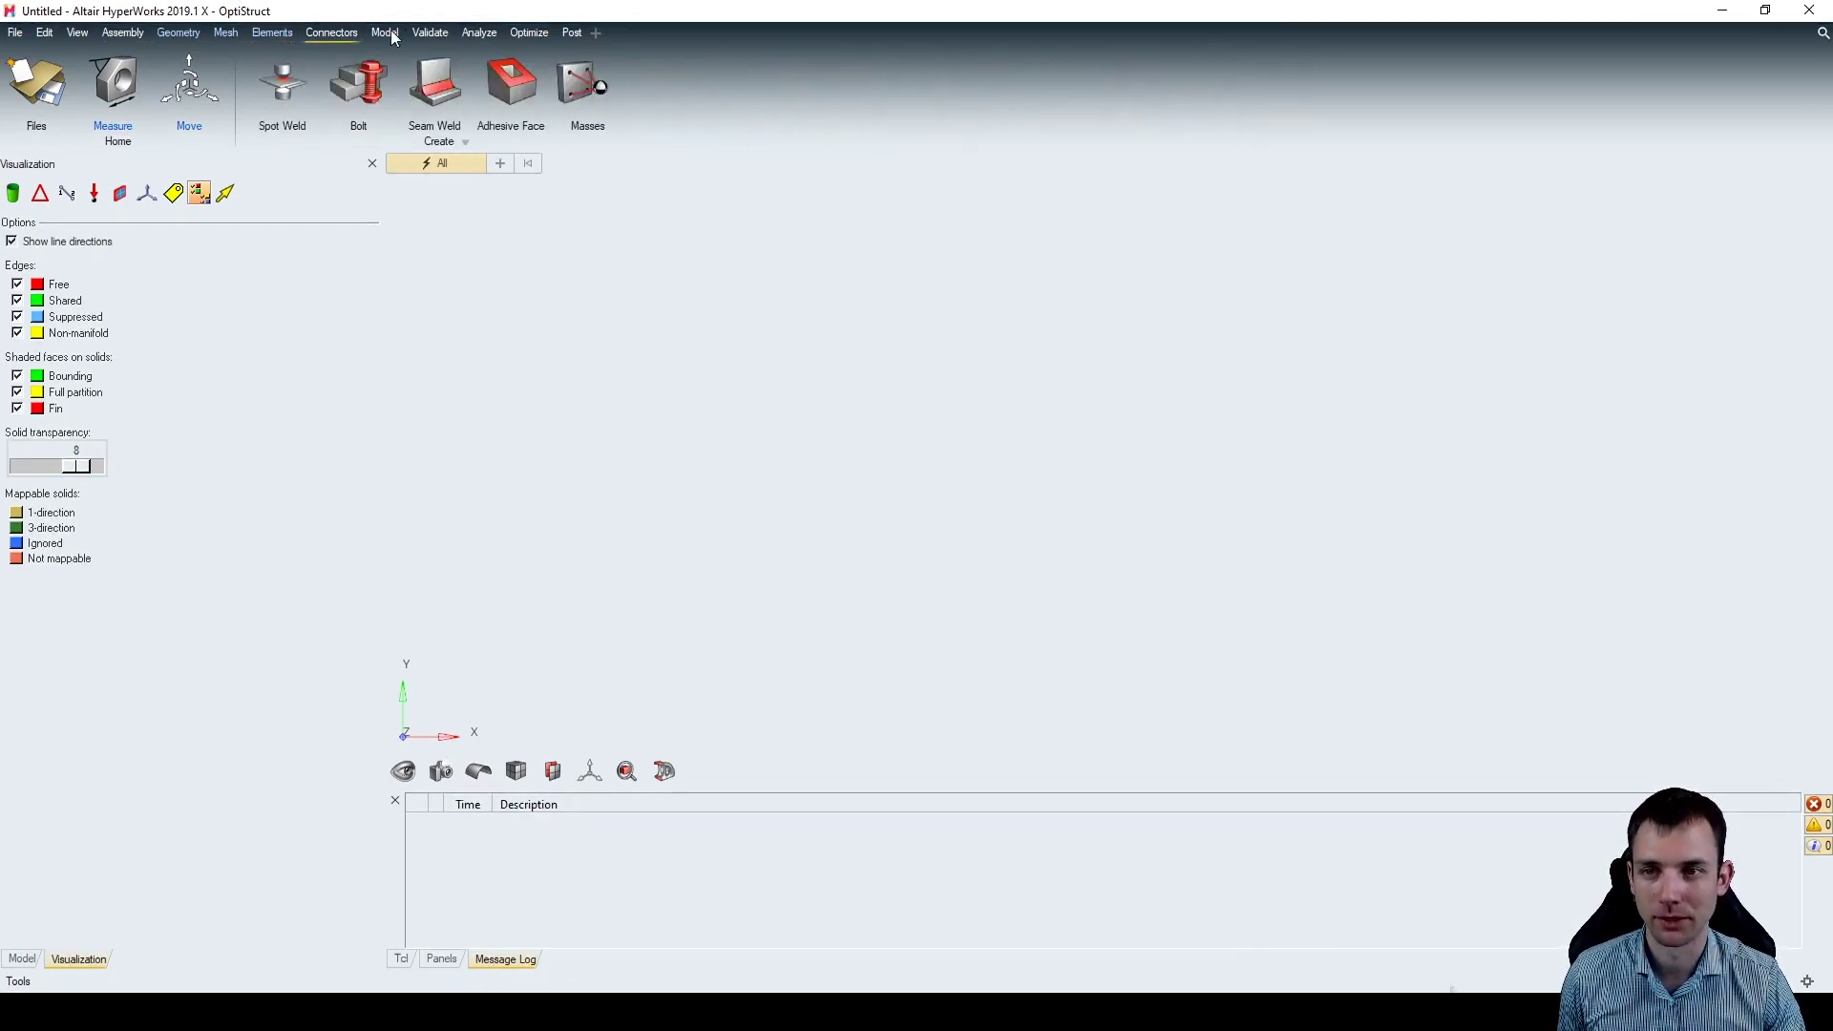
{"action": "left_click", "coordinate": [430, 32]}
{"action": "left_click", "coordinate": [329, 32]}
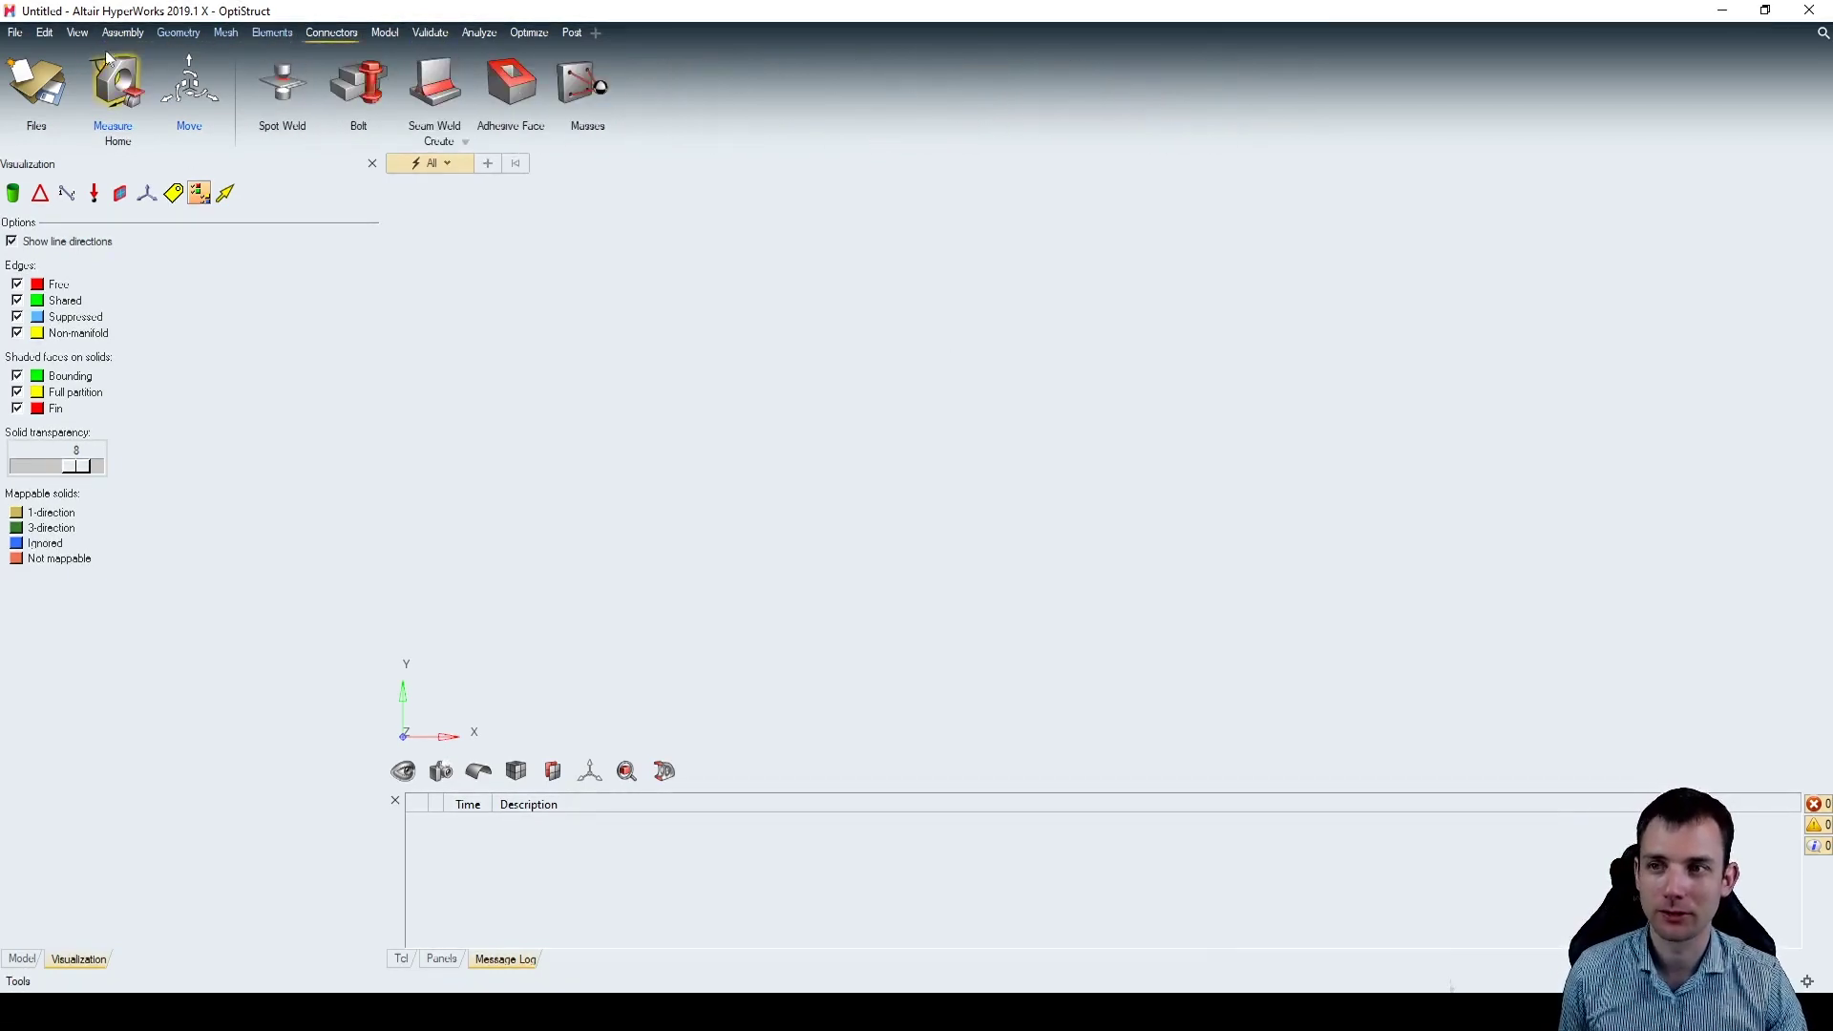
{"action": "left_click", "coordinate": [177, 33]}
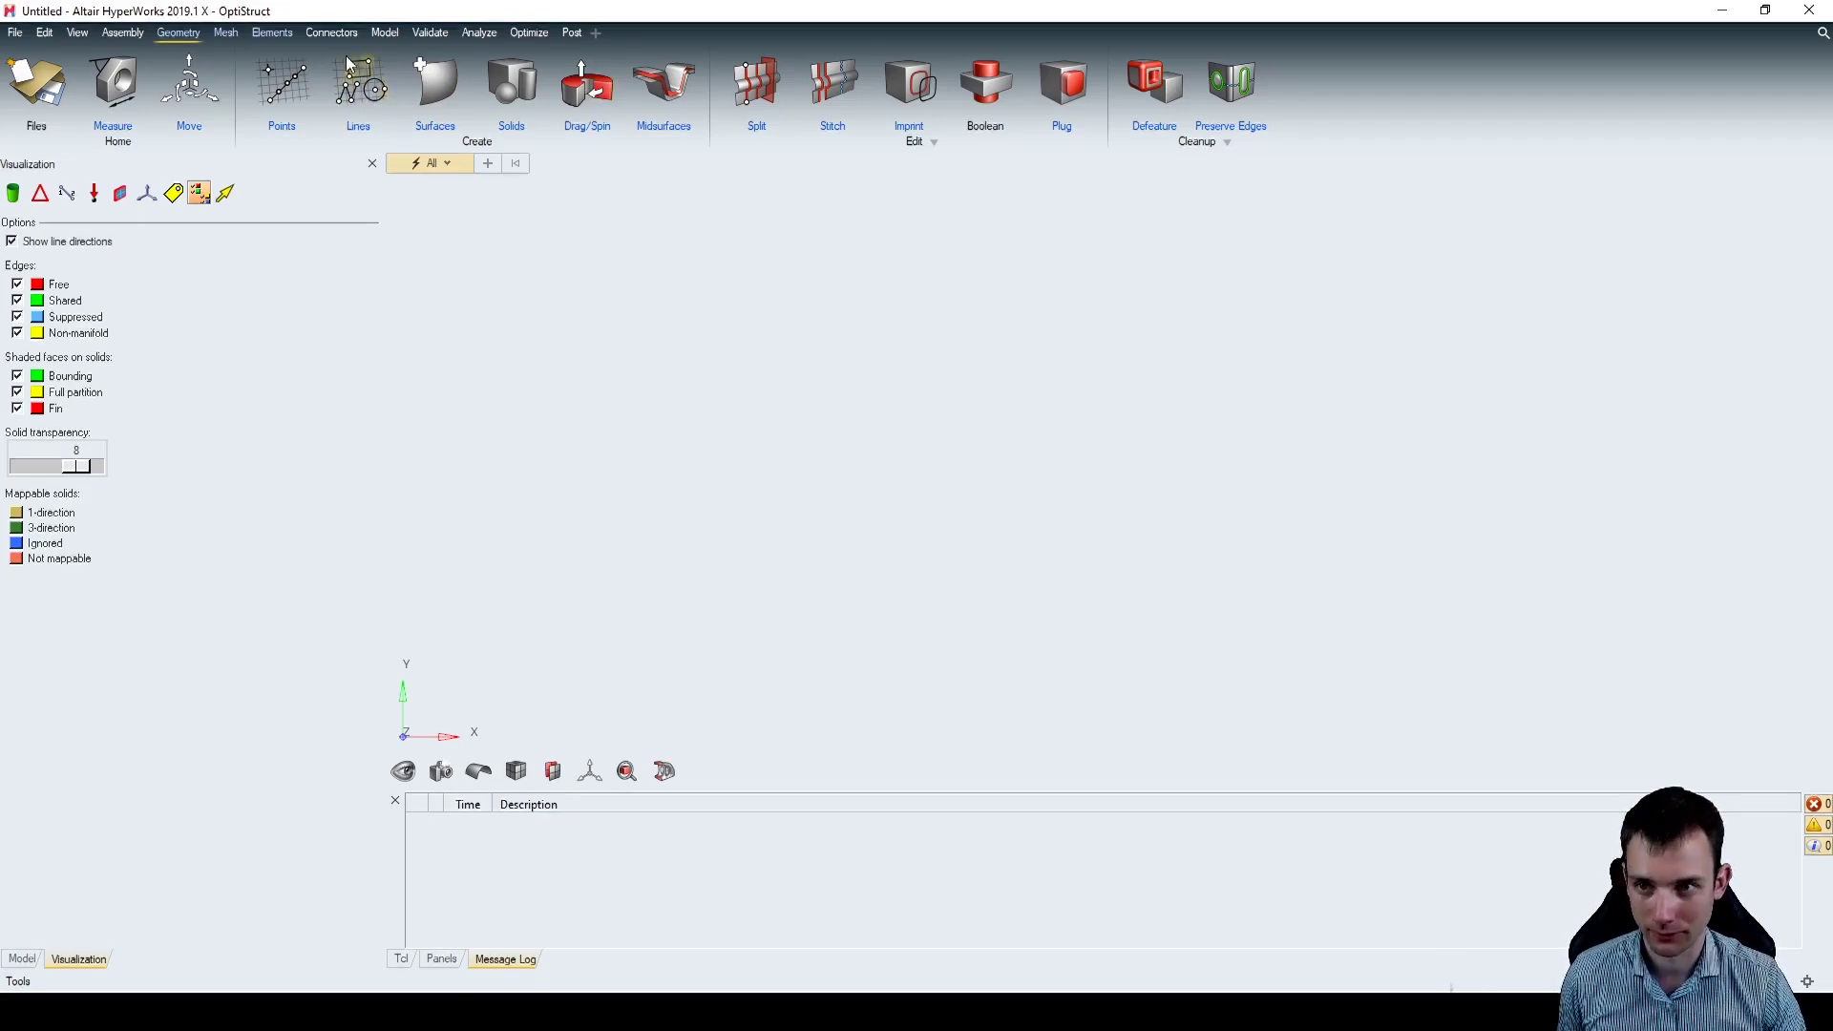
{"action": "left_click", "coordinate": [319, 32]}
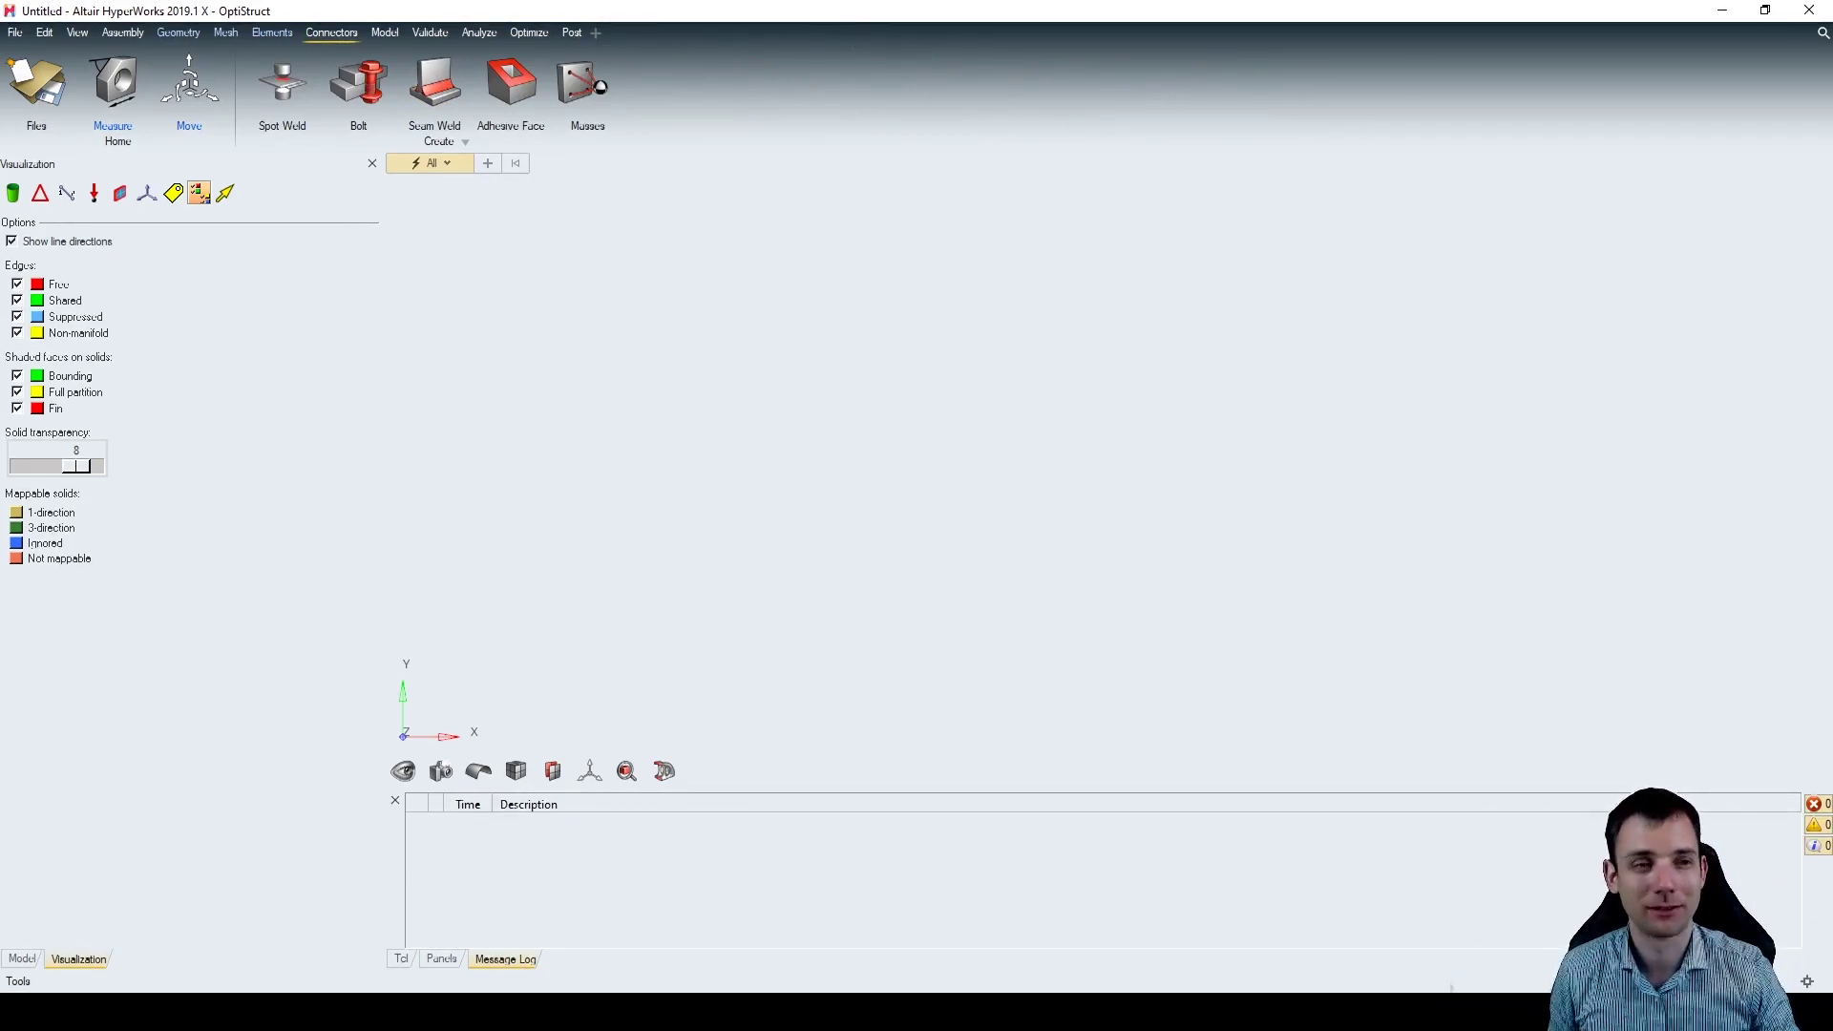
Search for 'solid map' to open the Solid Map Mesh panel, then return to the Tools panel page
{"action": "left_click", "coordinate": [1822, 33]}
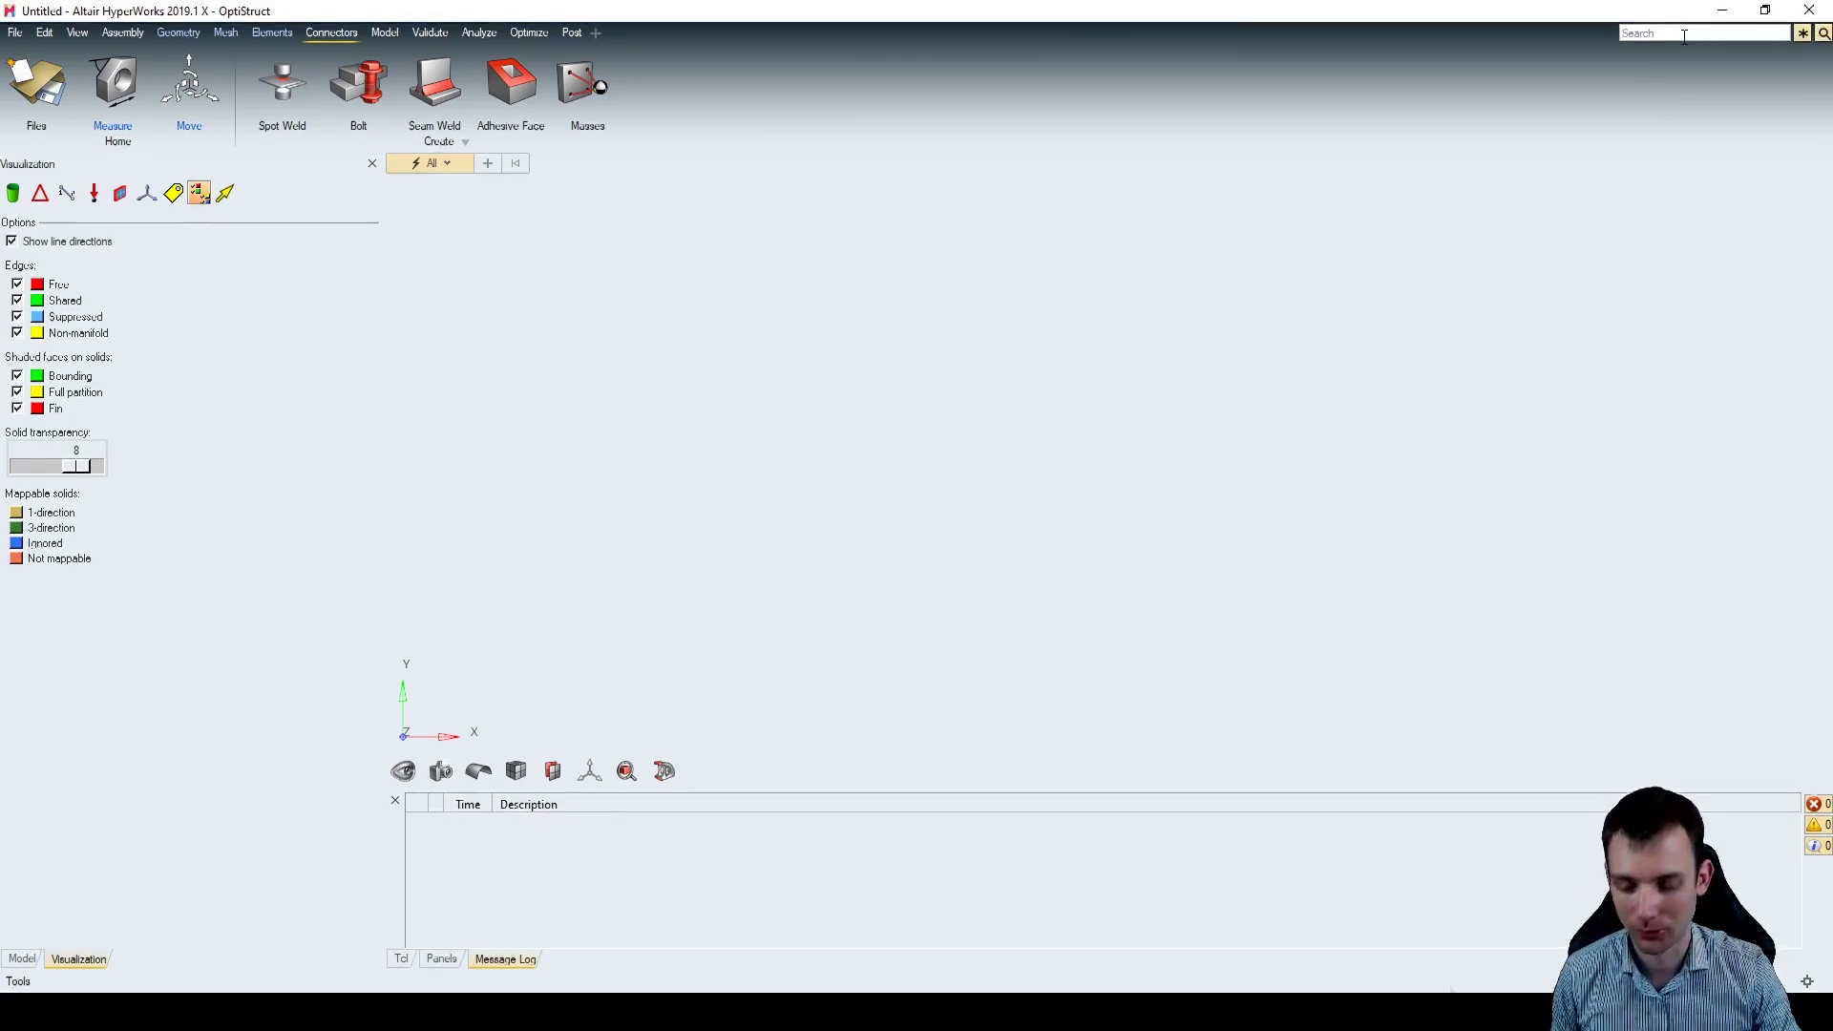
{"action": "type", "text": "sol"}
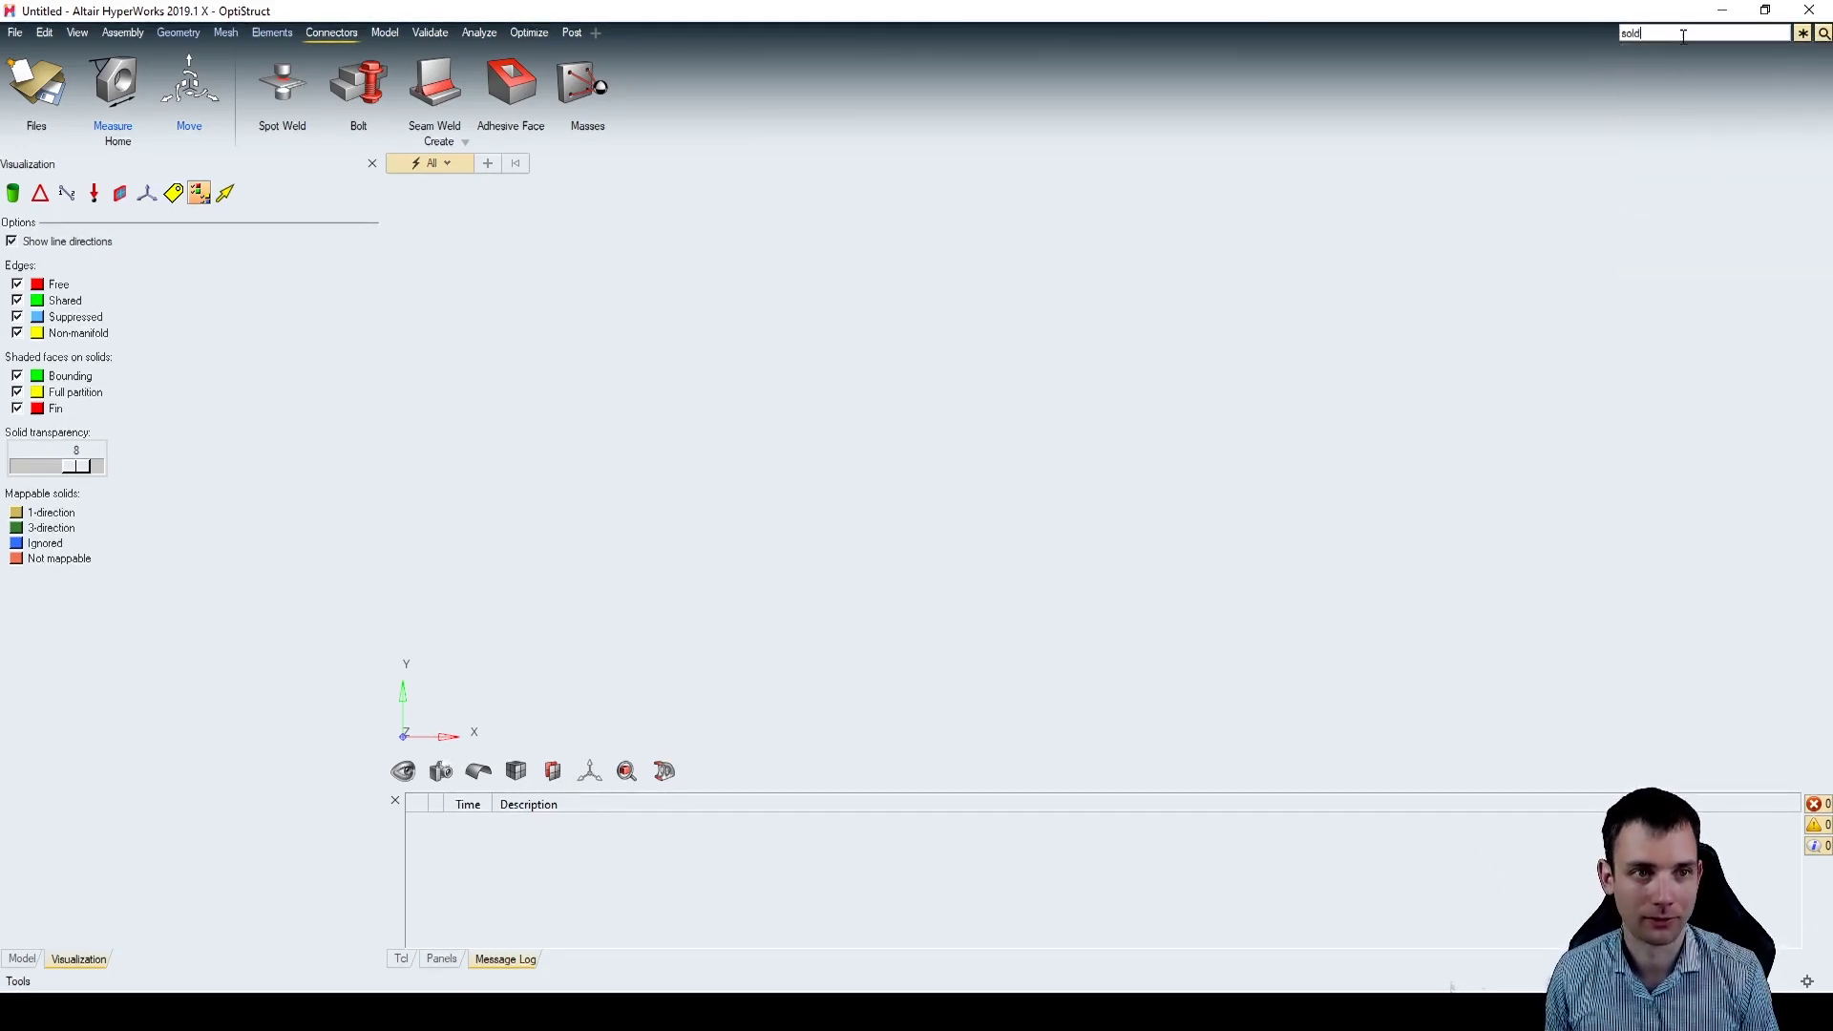
{"action": "type", "text": "id map"}
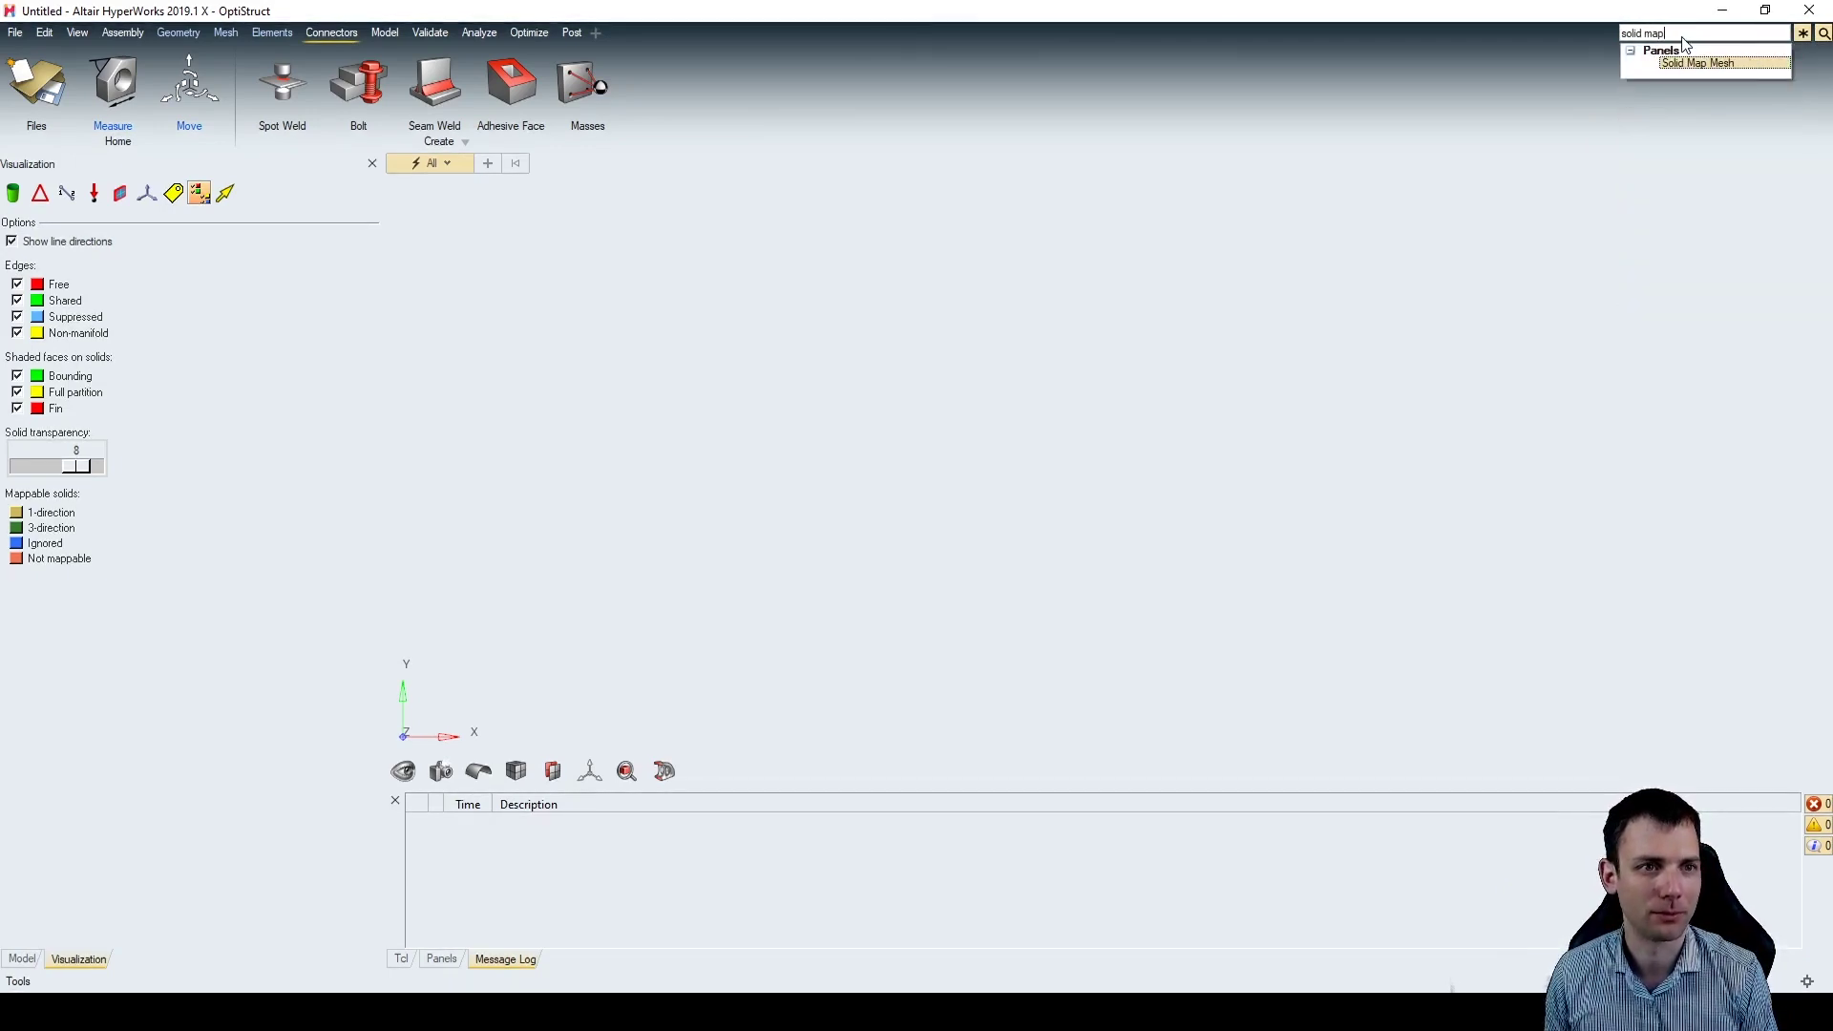
{"action": "left_click", "coordinate": [1705, 60]}
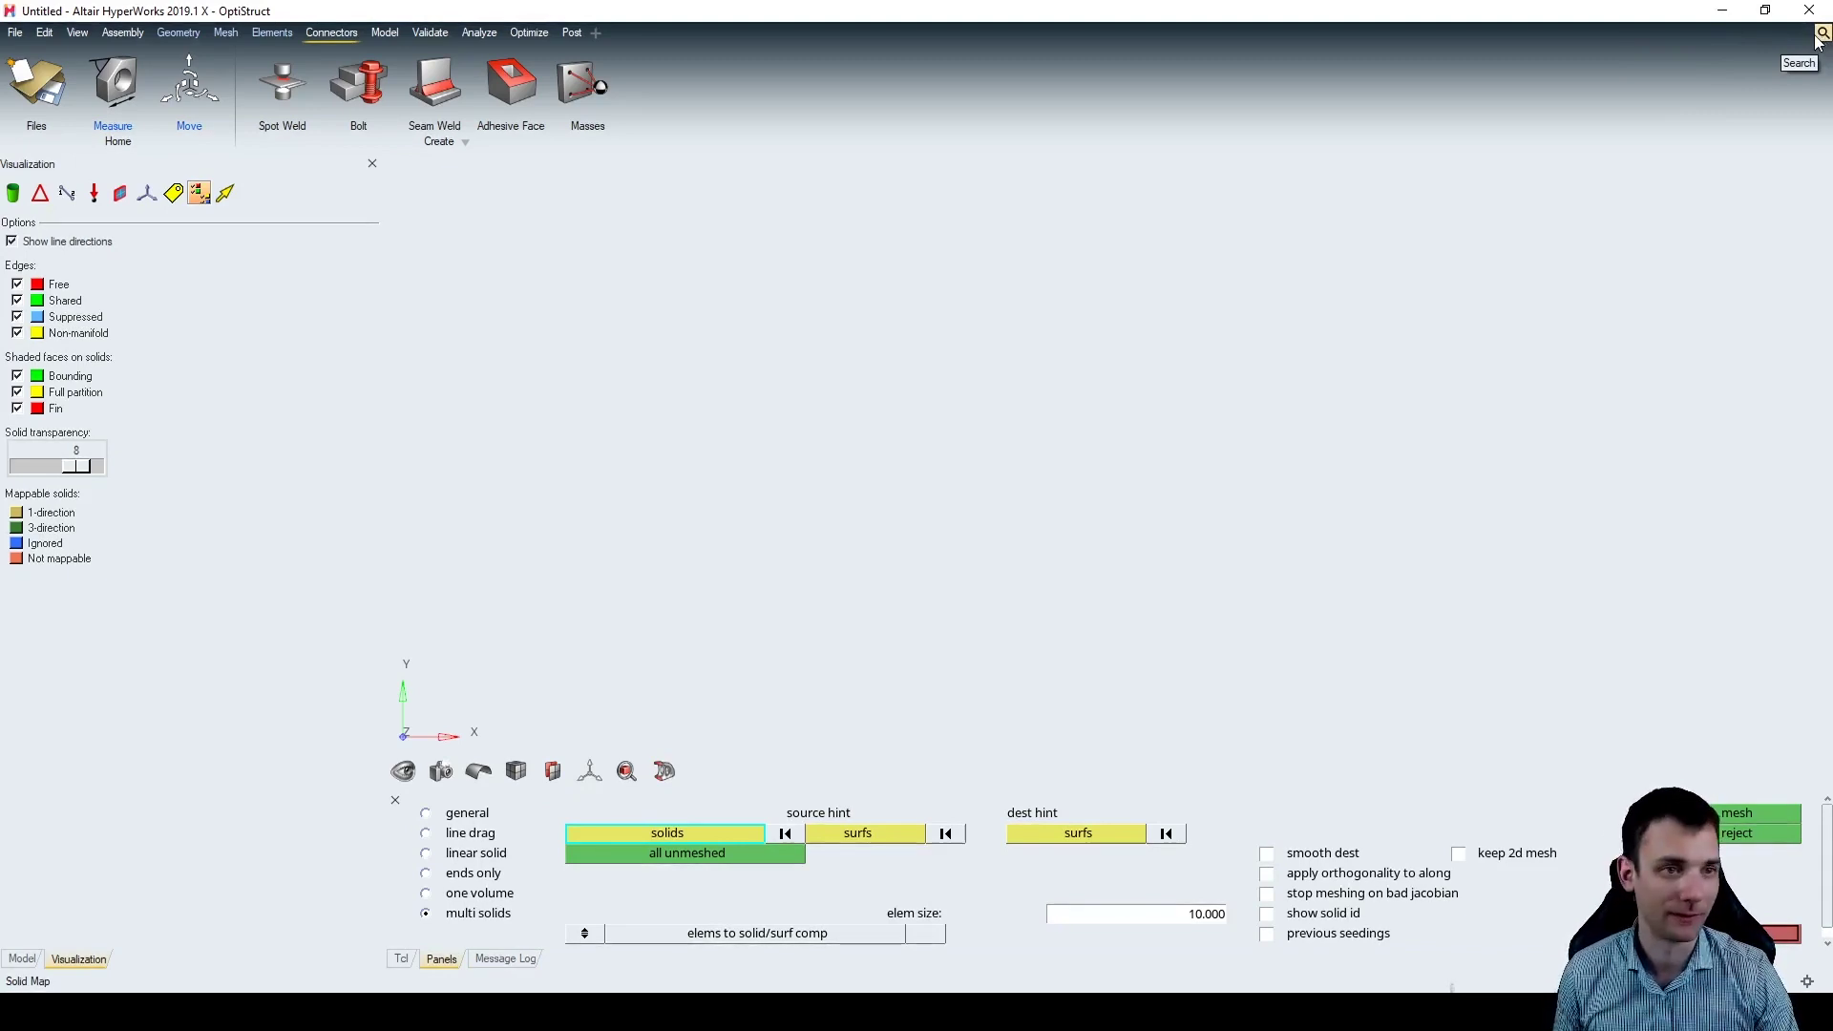
{"action": "left_click", "coordinate": [1820, 38]}
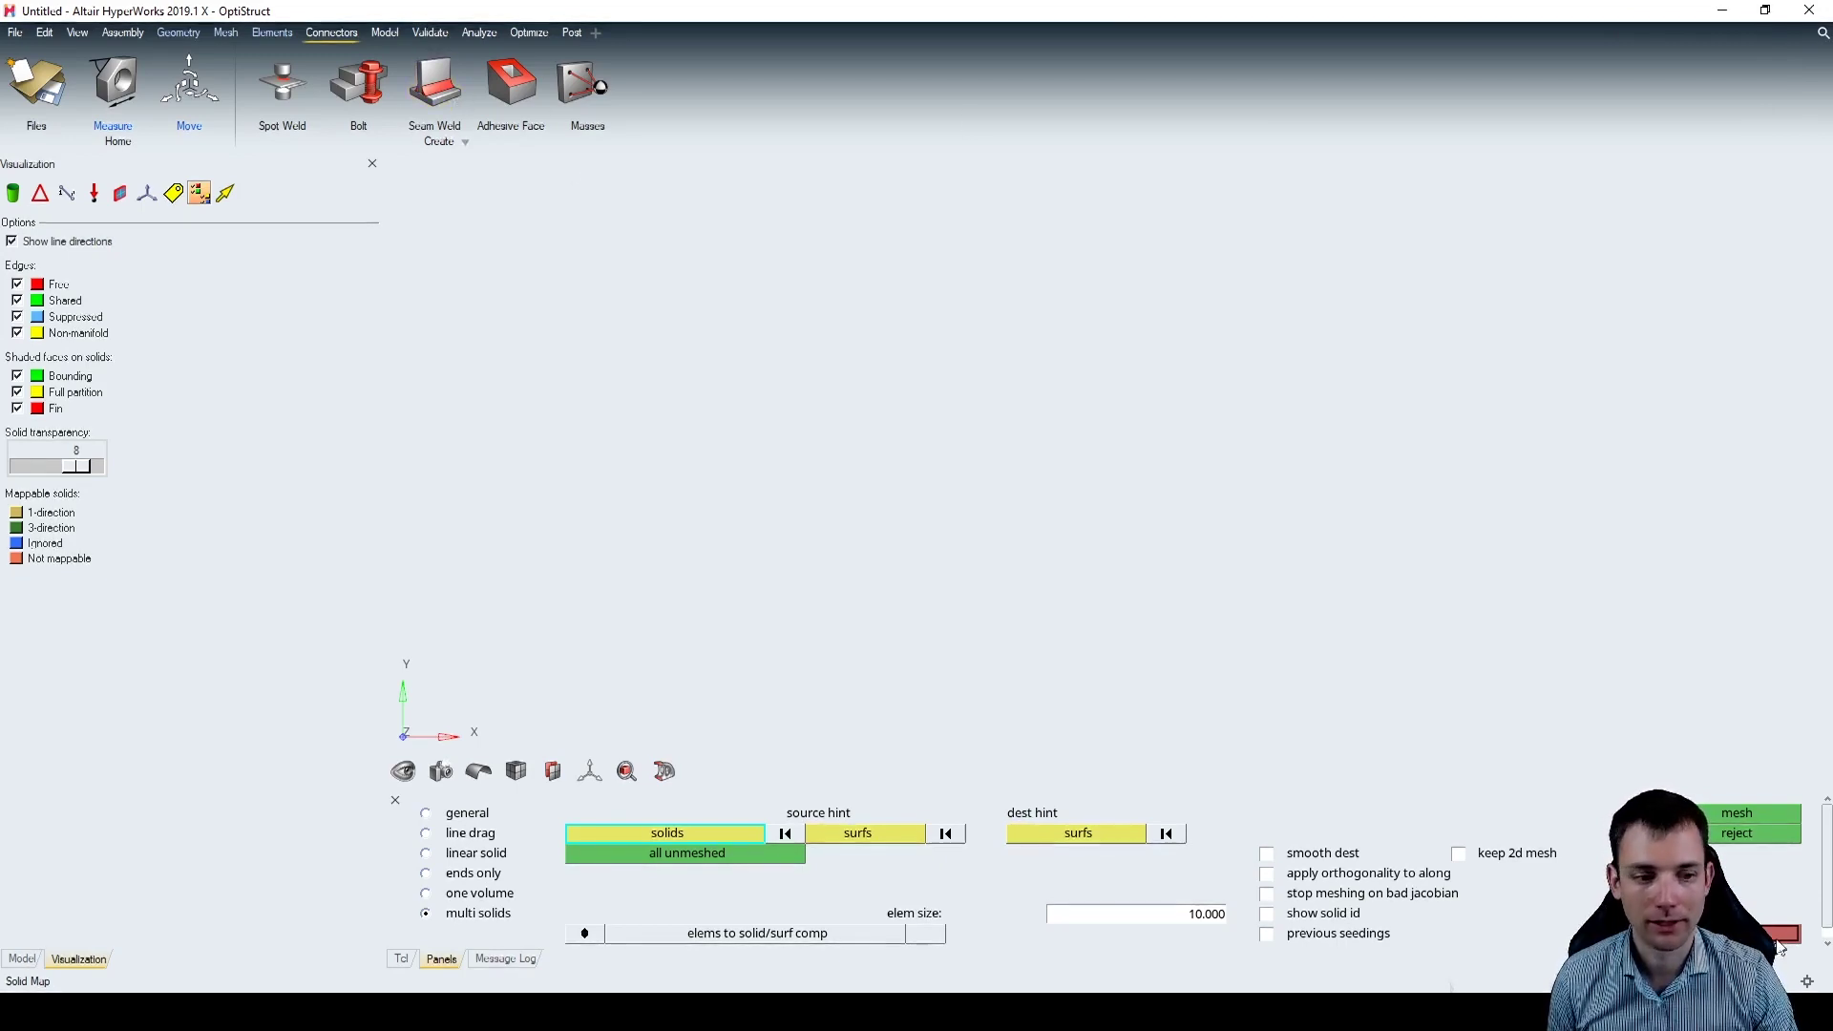
{"action": "key", "text": "Escape"}
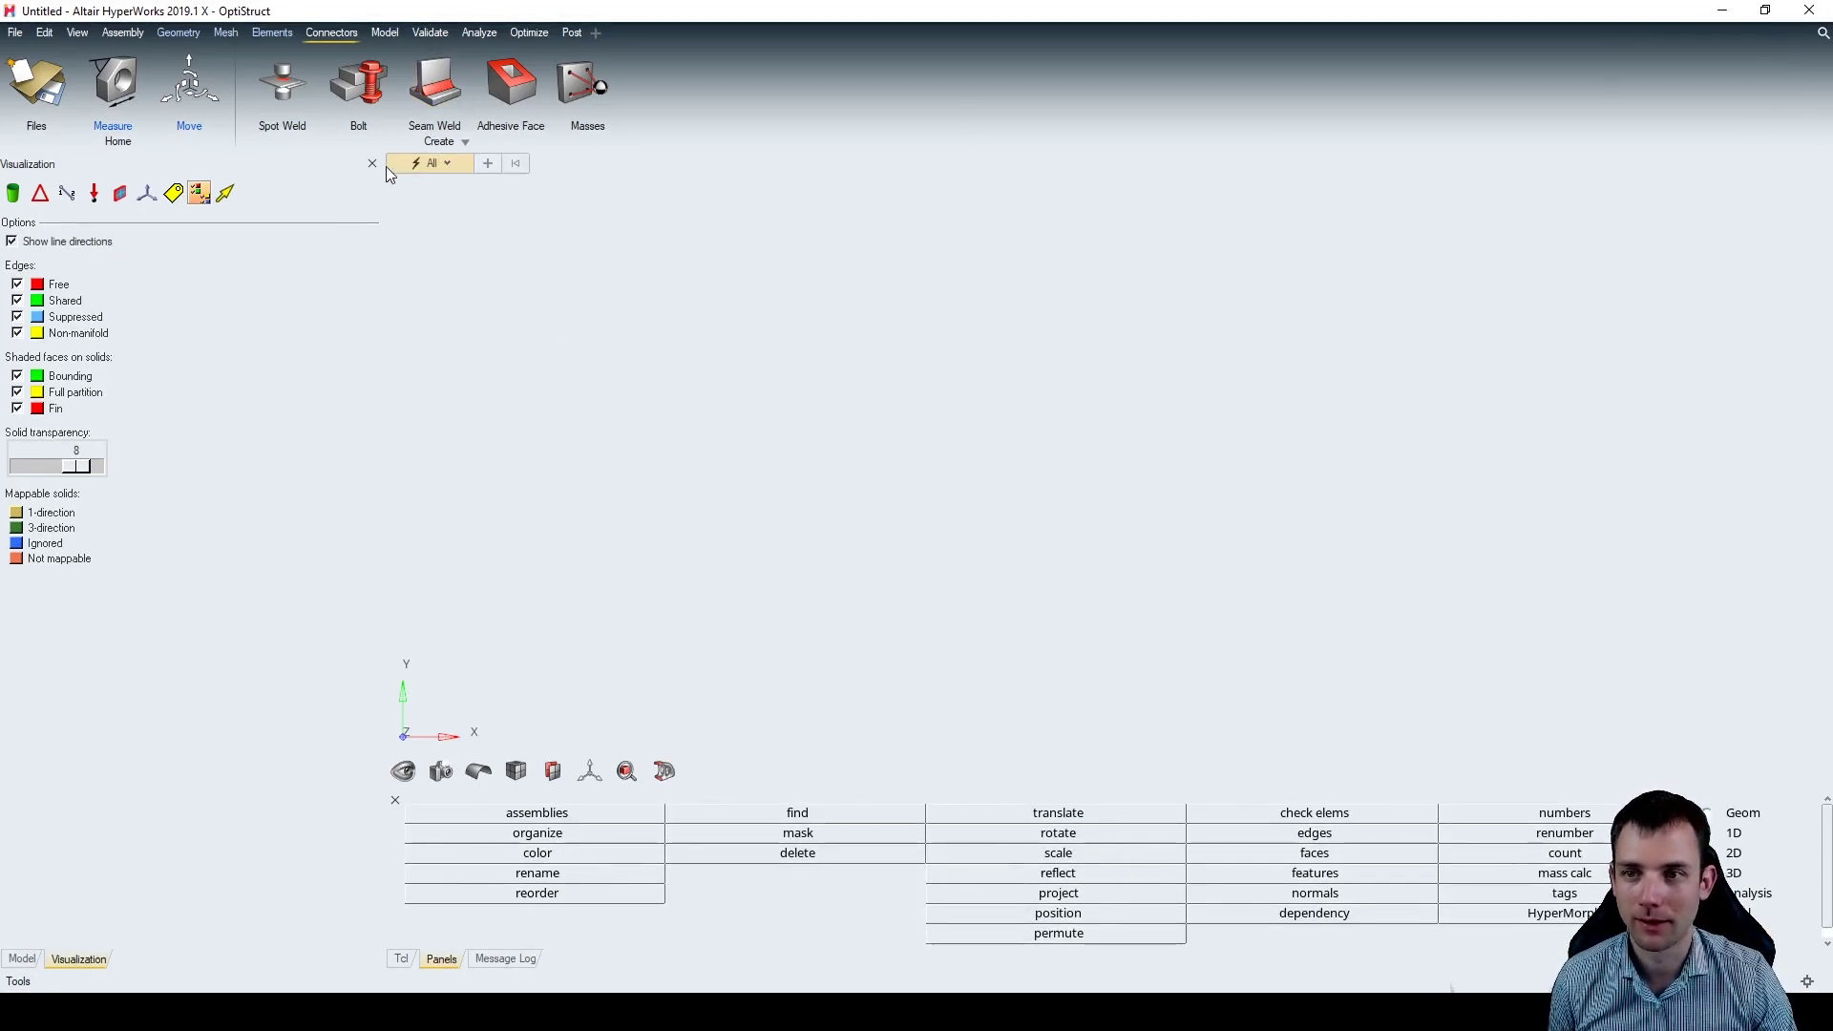
Start the Points tool from the Geometry ribbon
{"action": "left_click", "coordinate": [181, 35]}
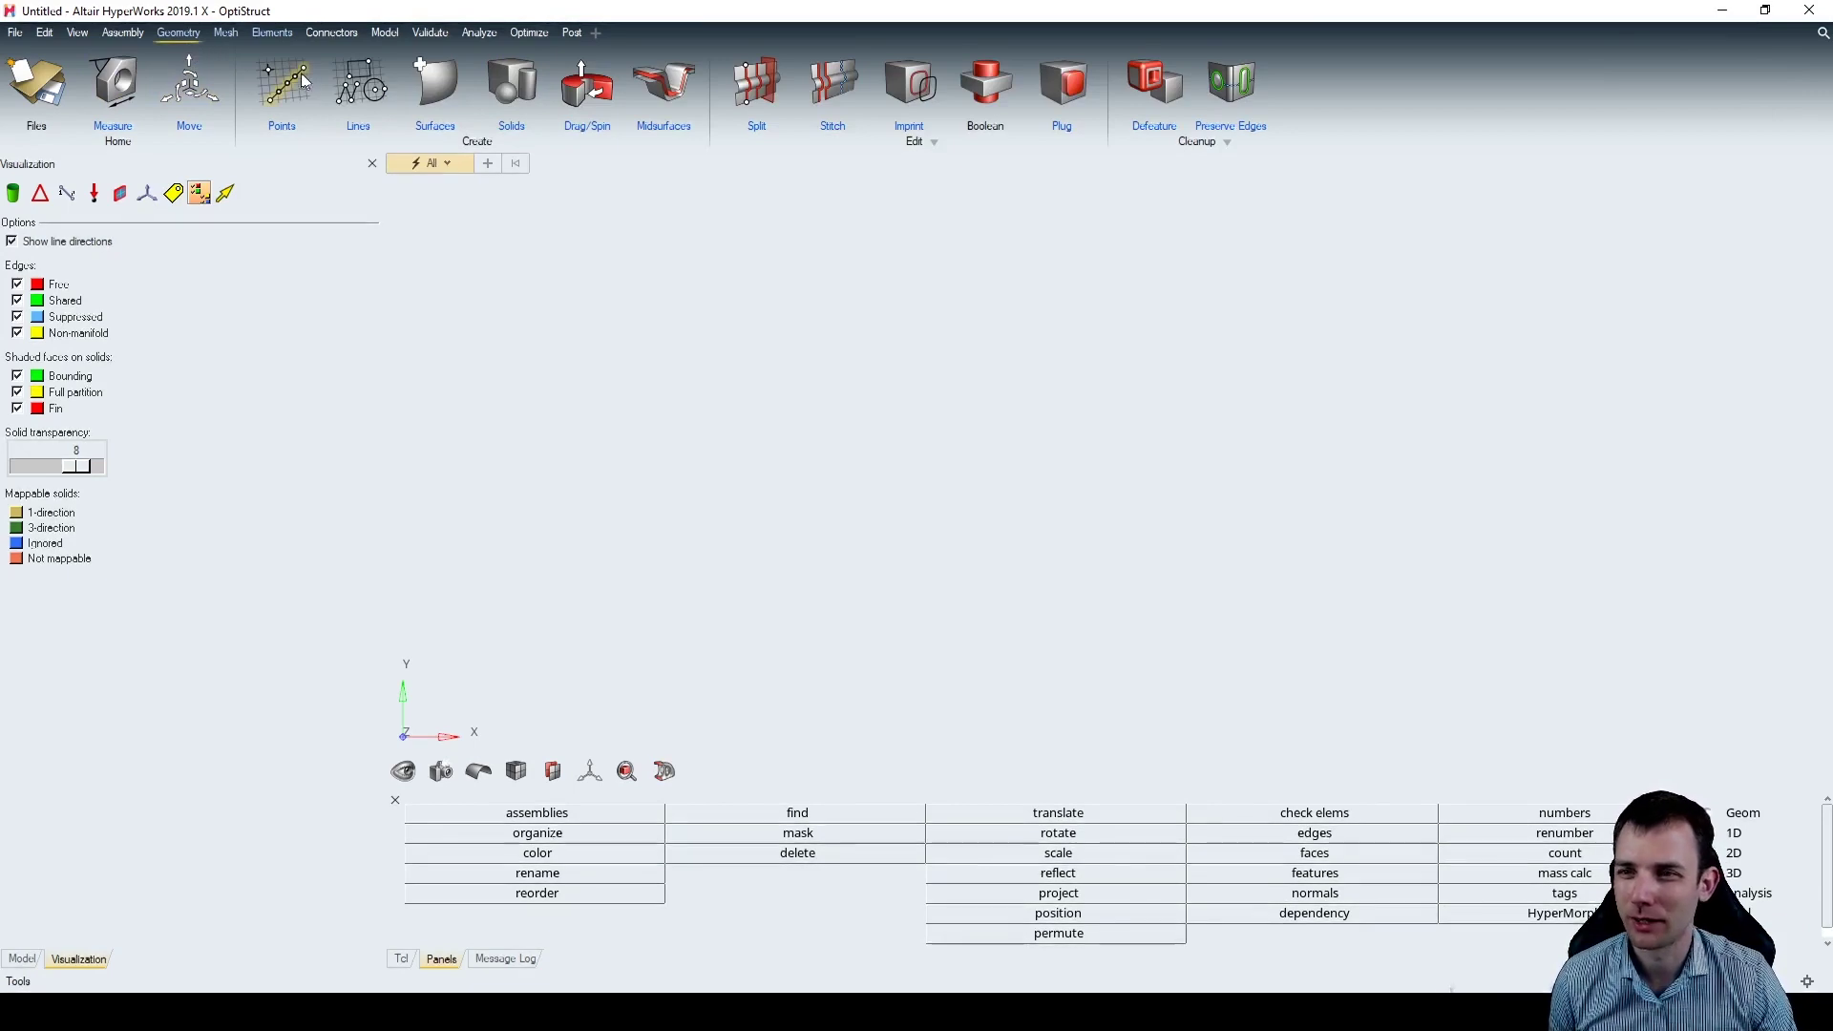
{"action": "left_click", "coordinate": [270, 84]}
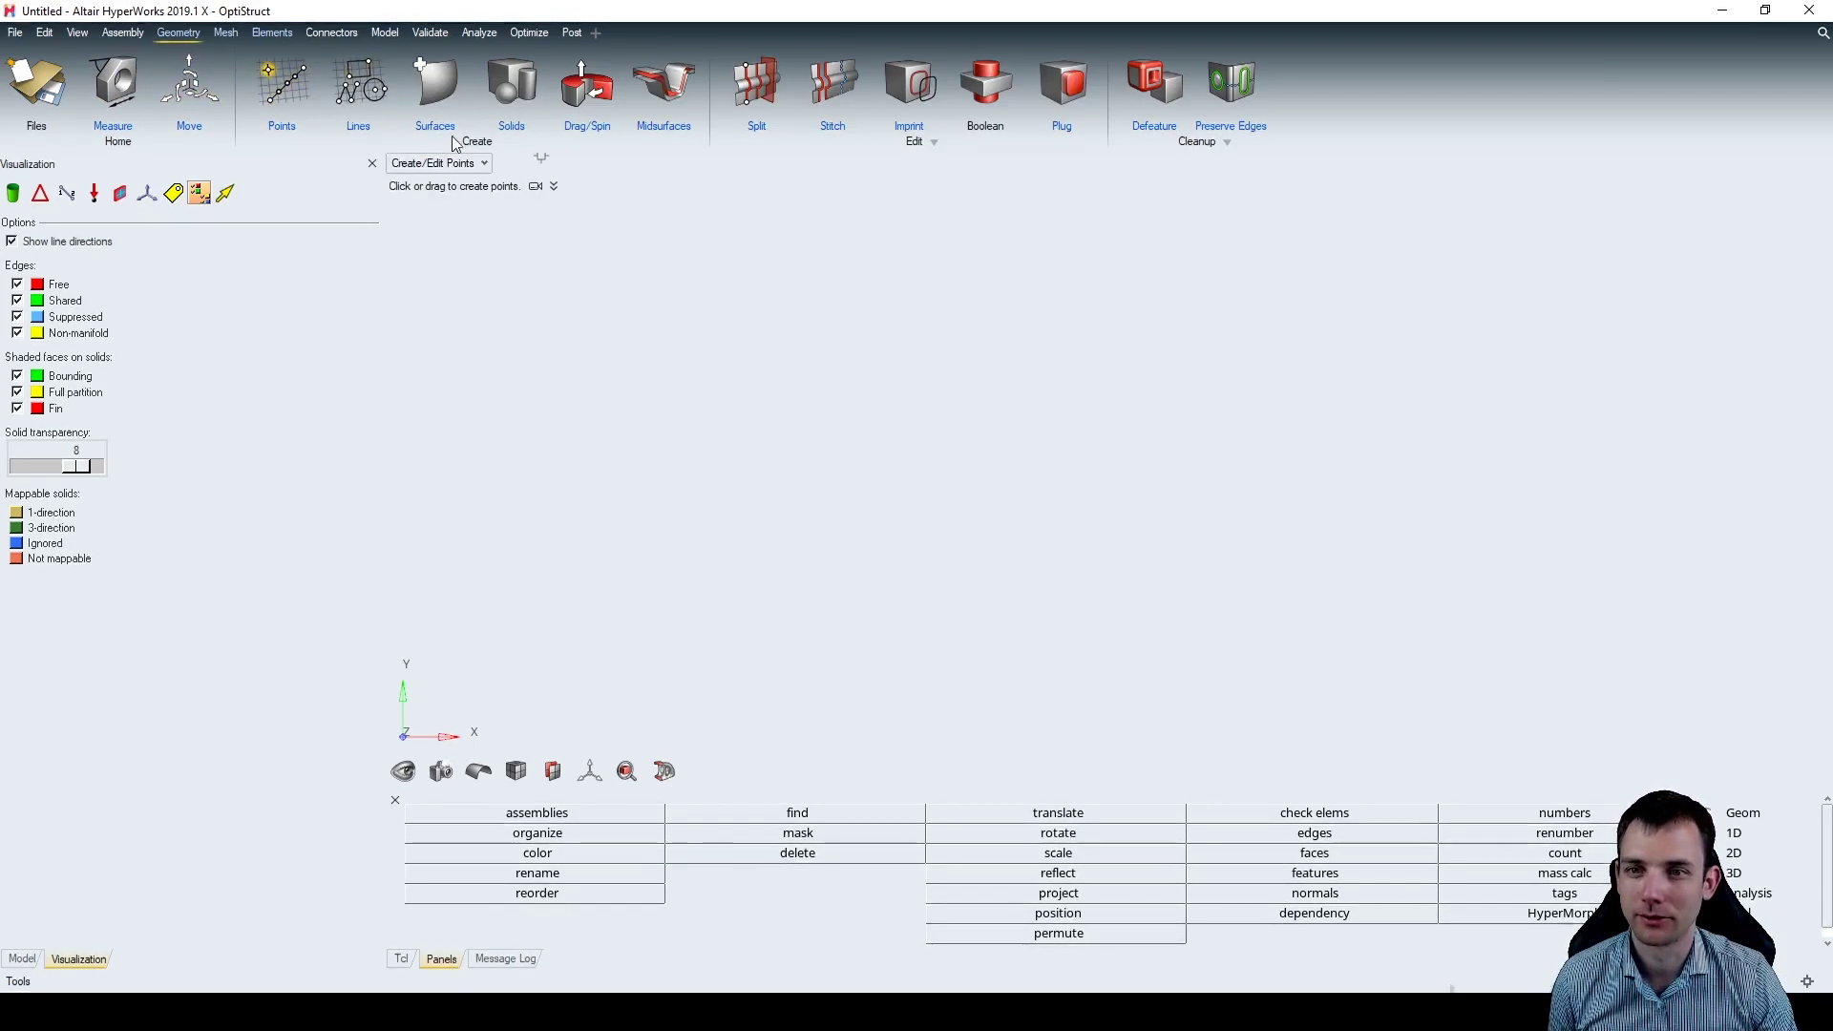
{"action": "mouse_move", "coordinate": [539, 190]}
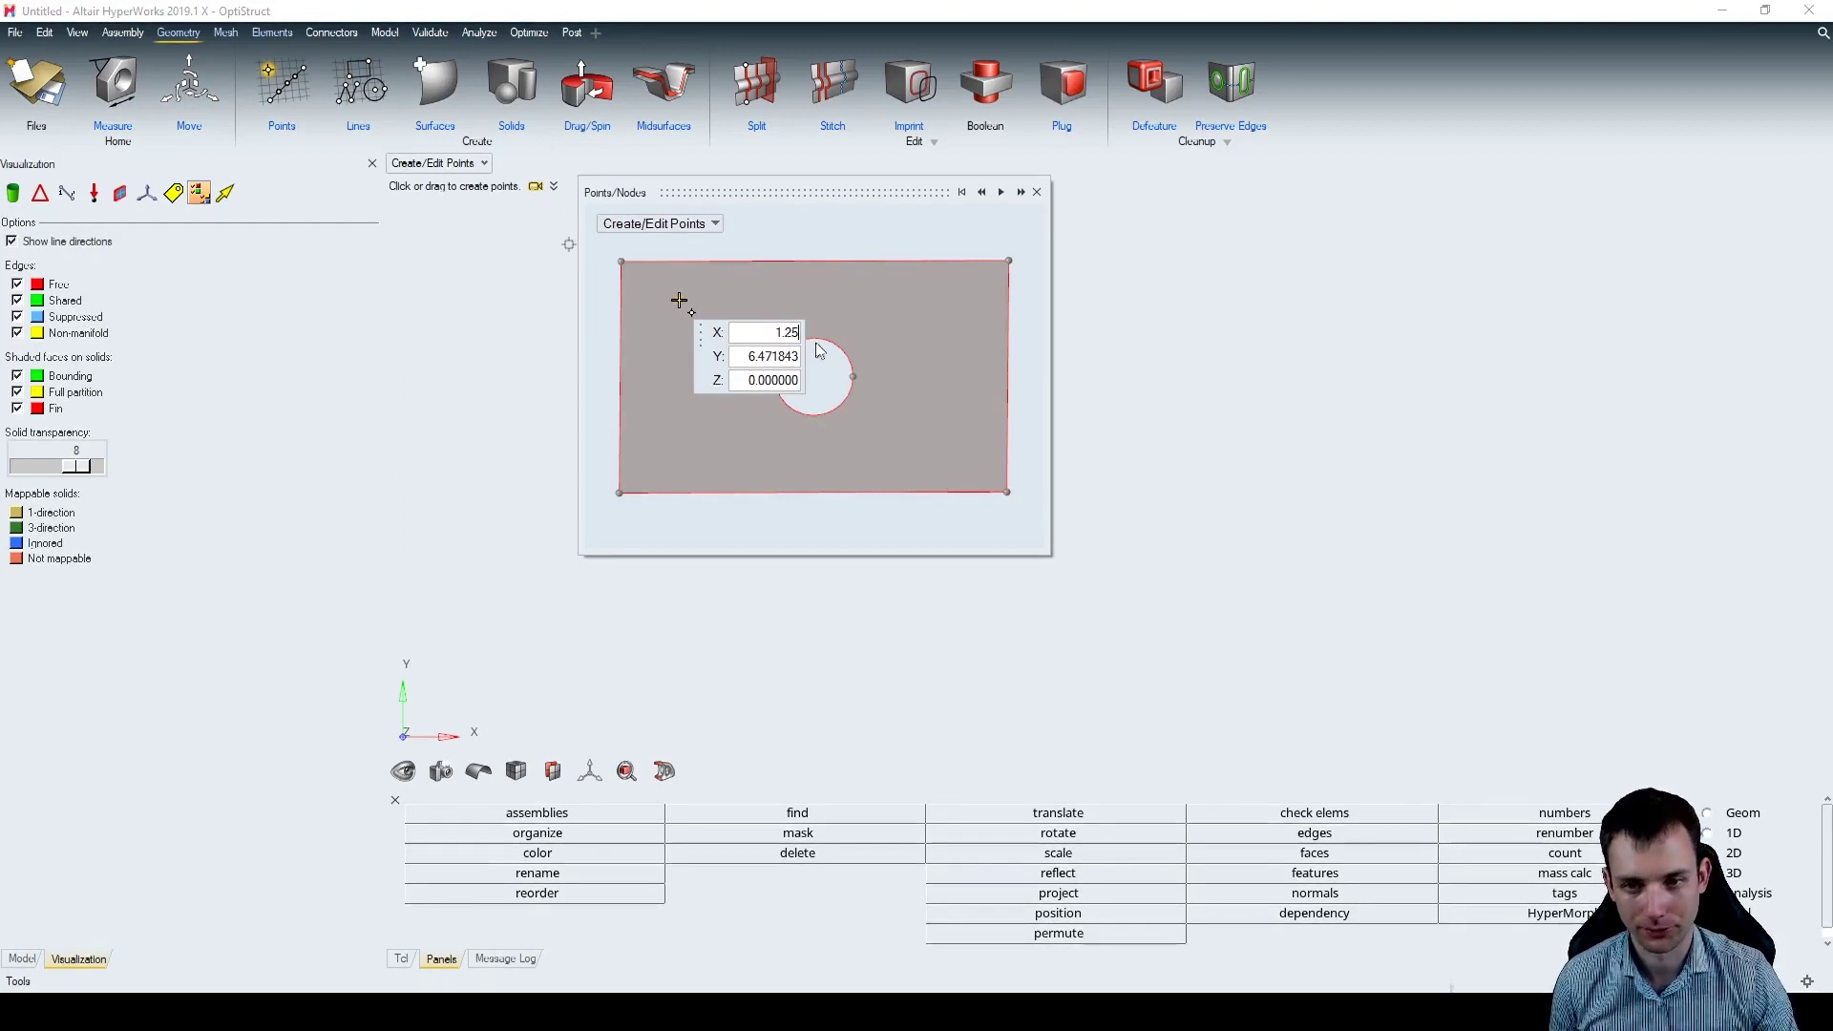
Place a point at X 1, Y 2, Z 3, close the help demo, and open nodes reflect
{"action": "left_click", "coordinate": [1142, 303]}
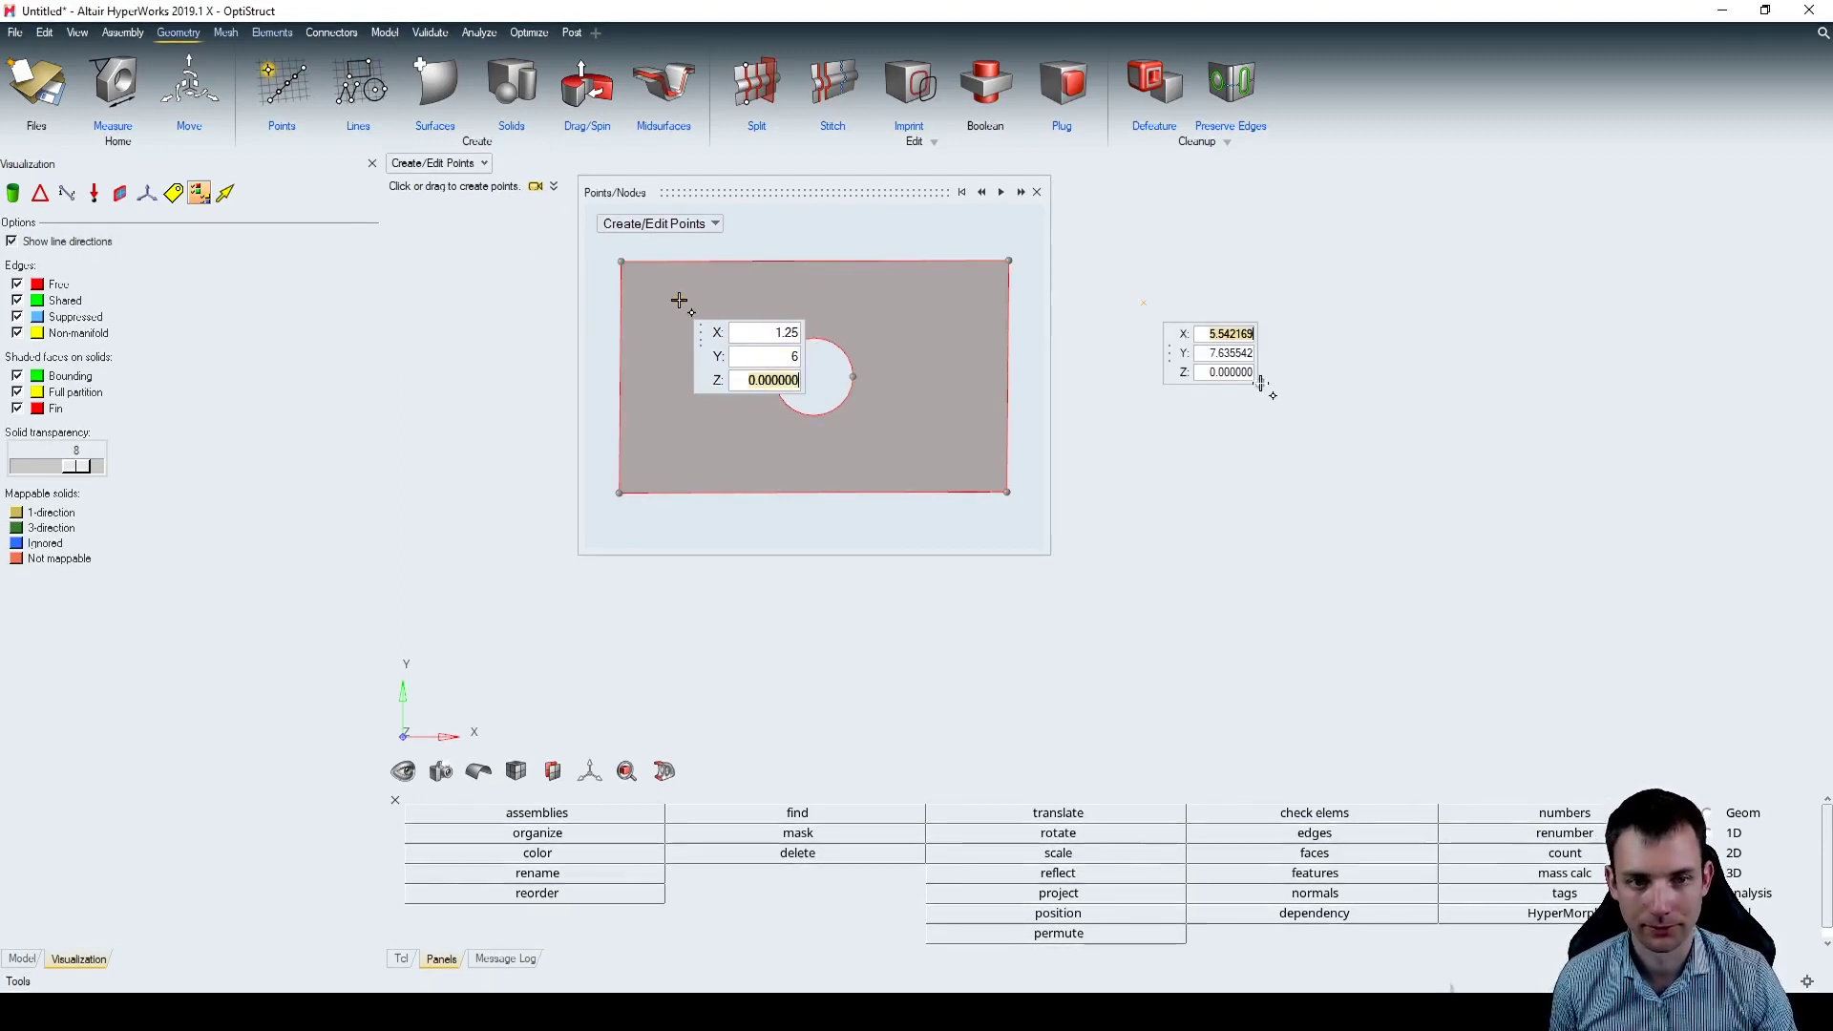
{"action": "type", "text": "1"}
{"action": "key", "text": "Tab"}
{"action": "type", "text": "2"}
{"action": "key", "text": "Tab"}
{"action": "type", "text": "3"}
{"action": "key", "text": "Return"}
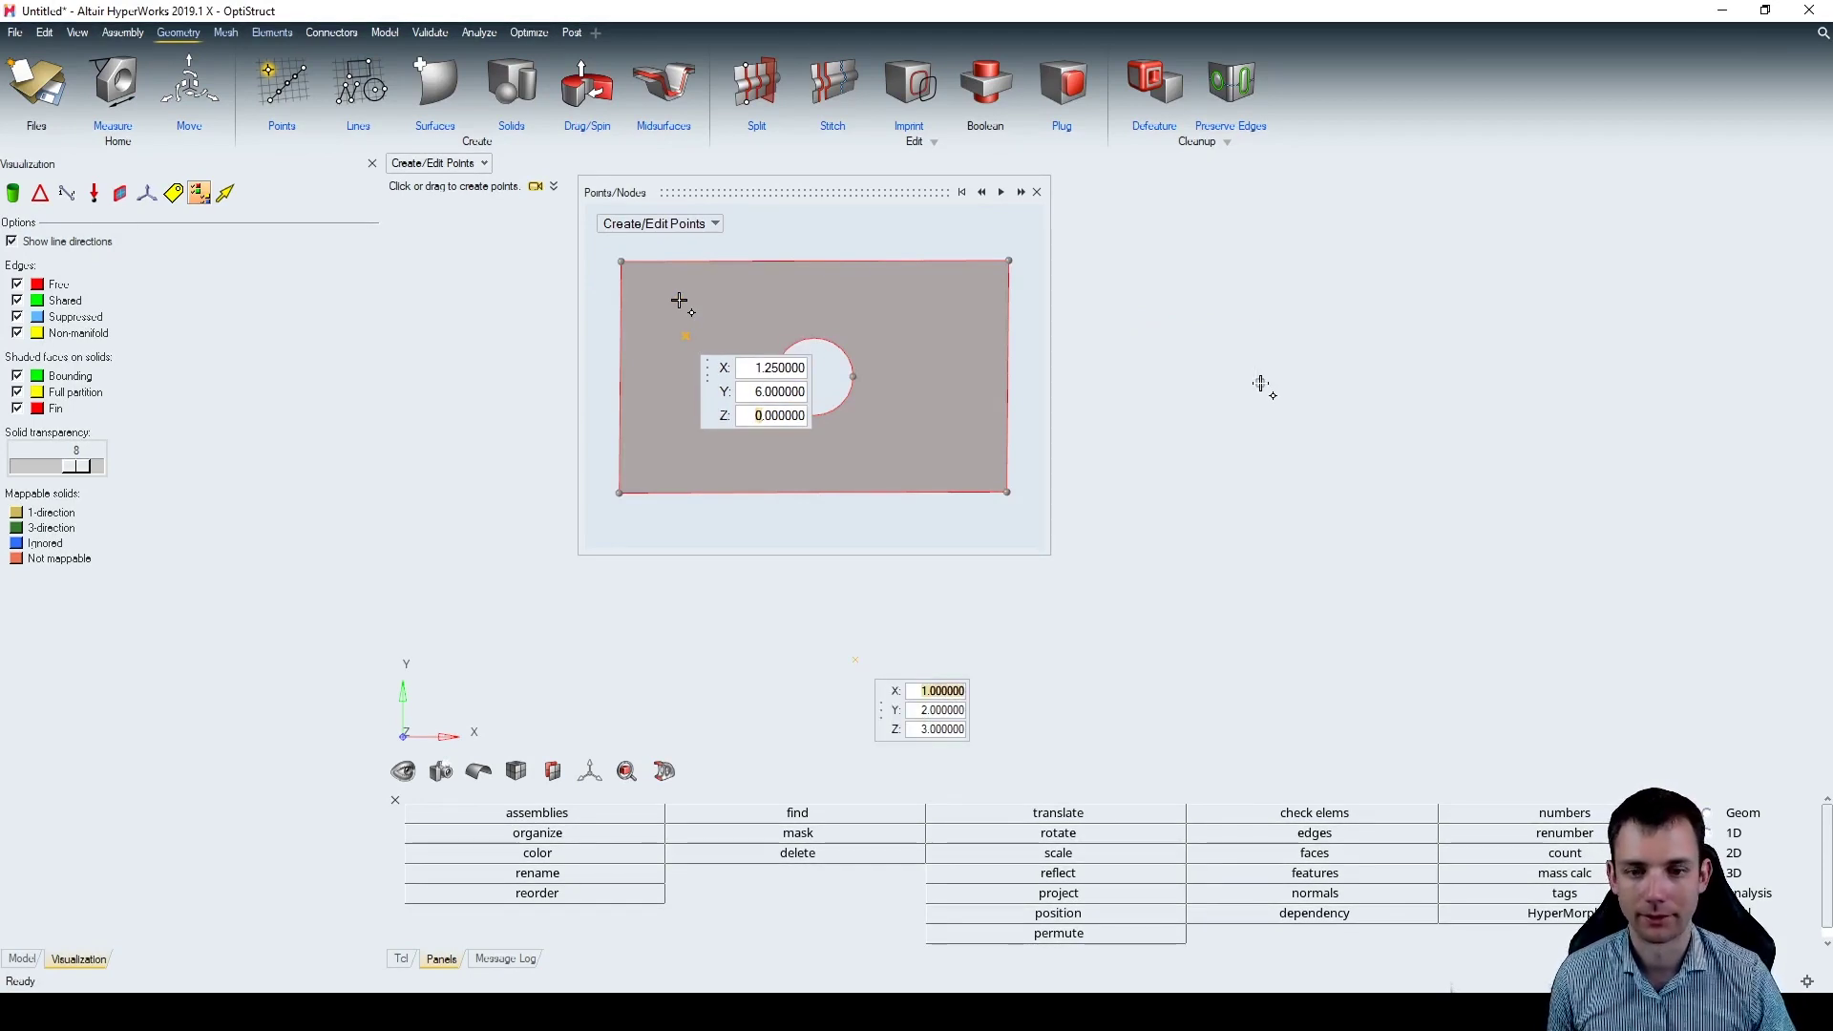
{"action": "left_click", "coordinate": [1037, 193]}
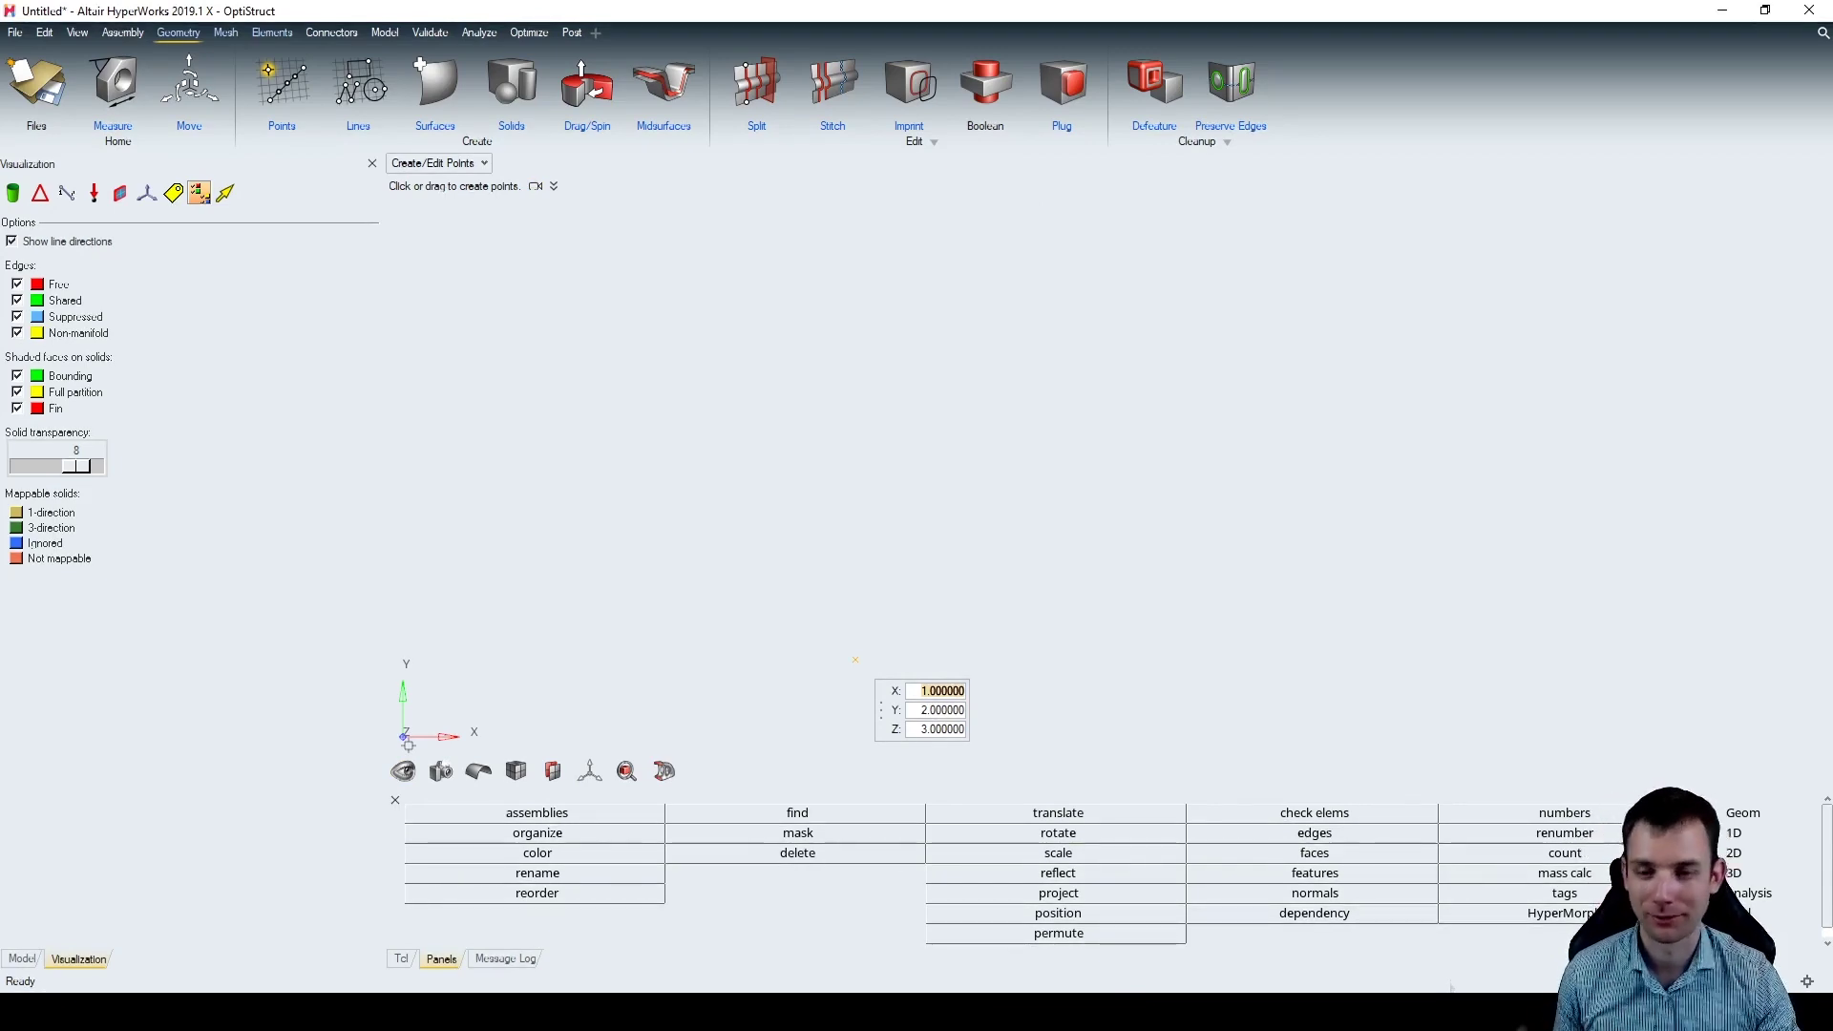
{"action": "left_click", "coordinate": [1092, 874]}
Leave reflect, switch classic panel pages, and view the Tcl console and empty Message Log
{"action": "left_click", "coordinate": [1781, 933]}
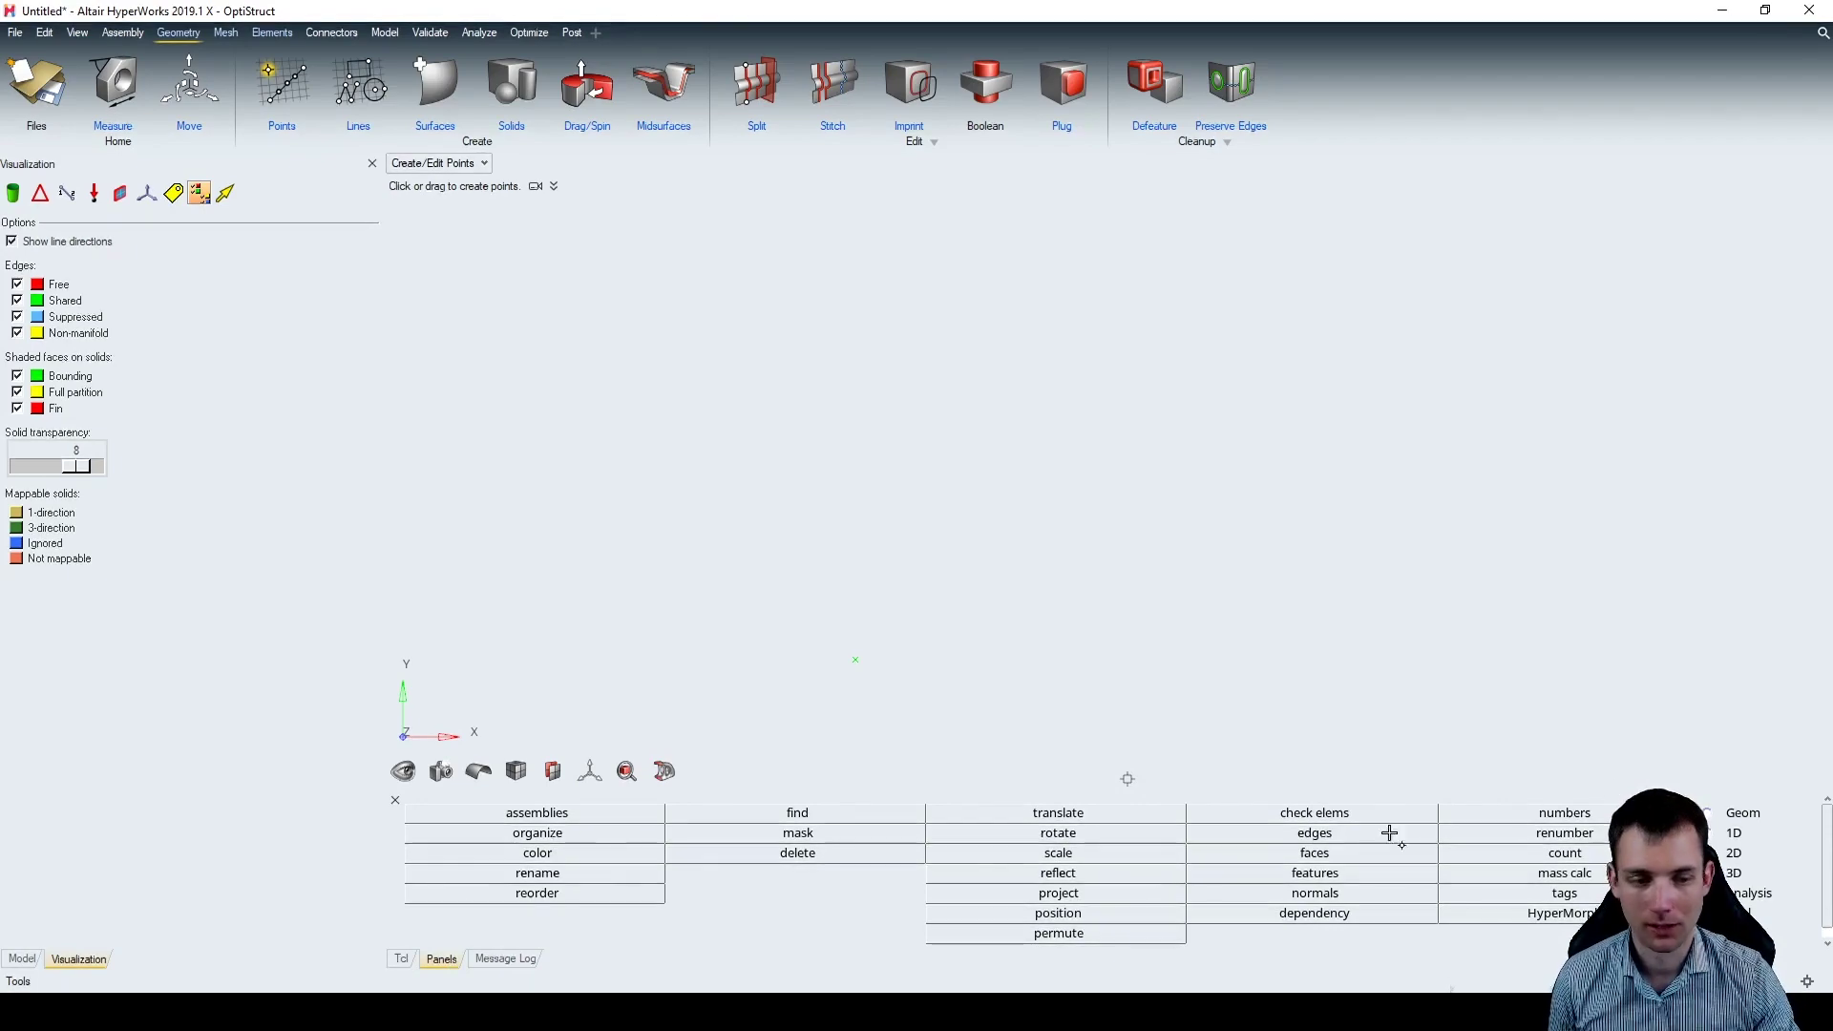
{"action": "left_click", "coordinate": [1711, 812]}
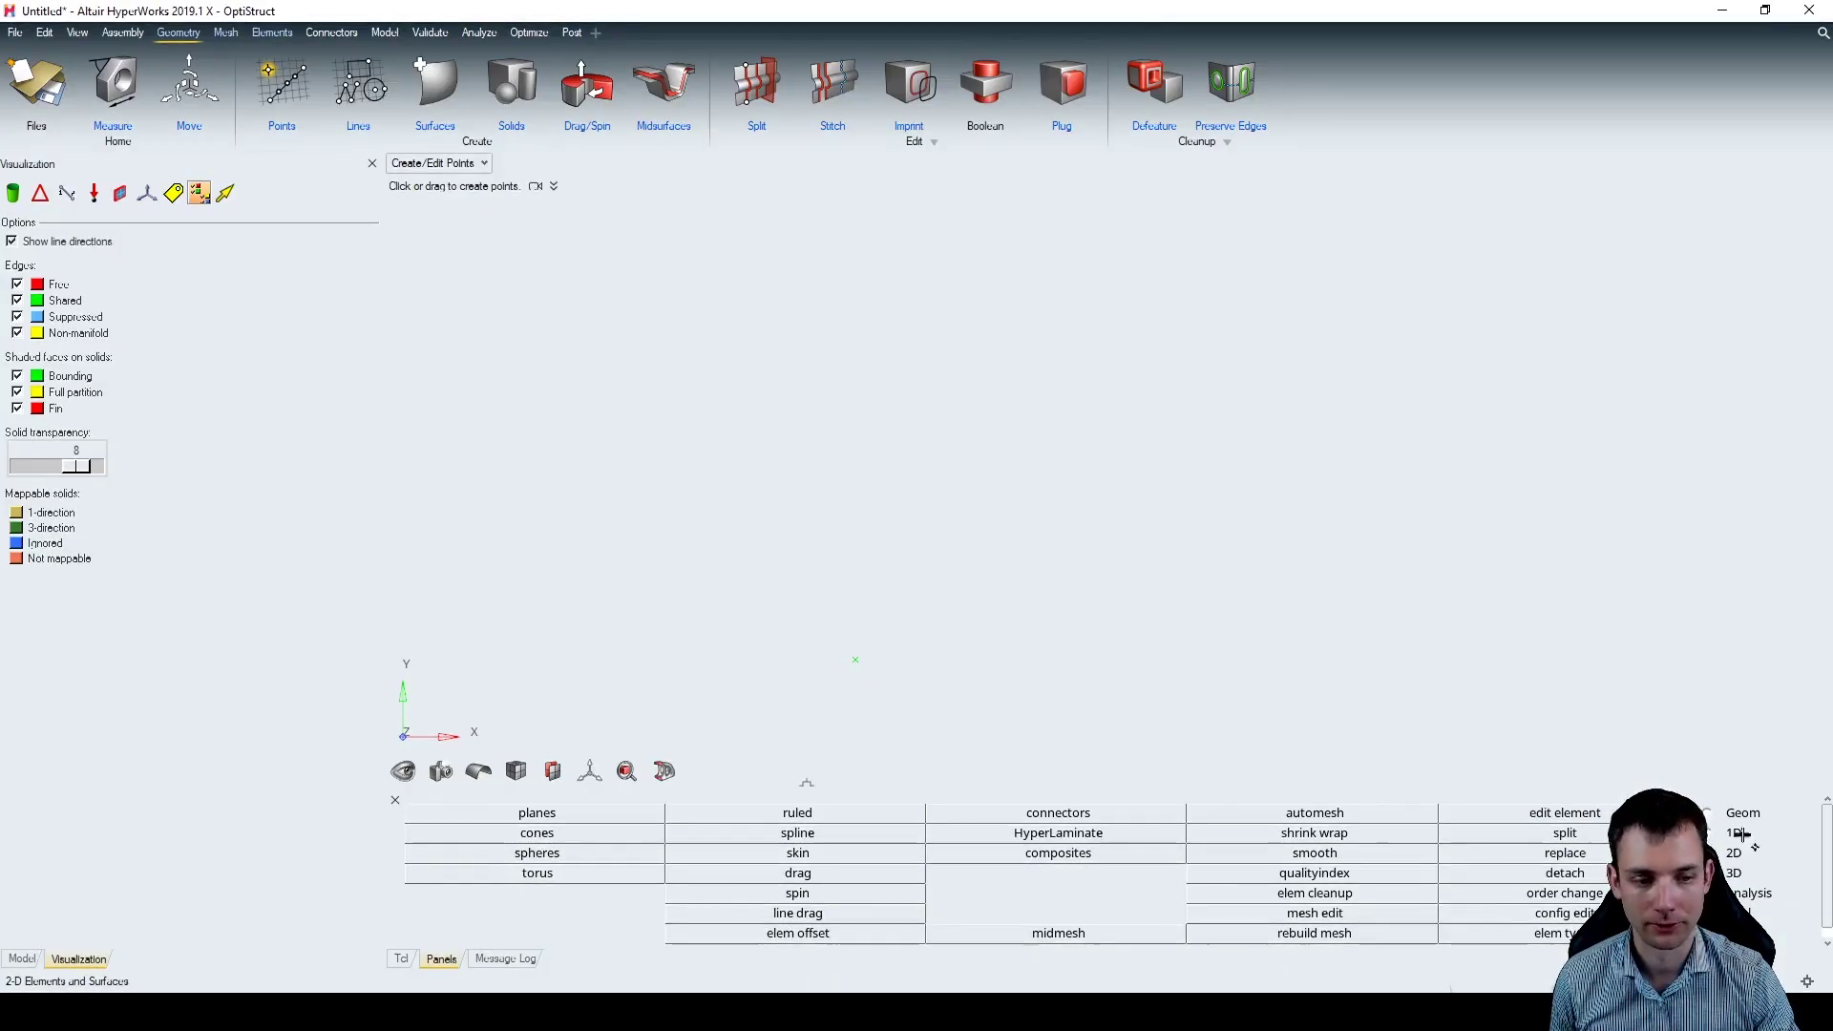
{"action": "left_click", "coordinate": [400, 958]}
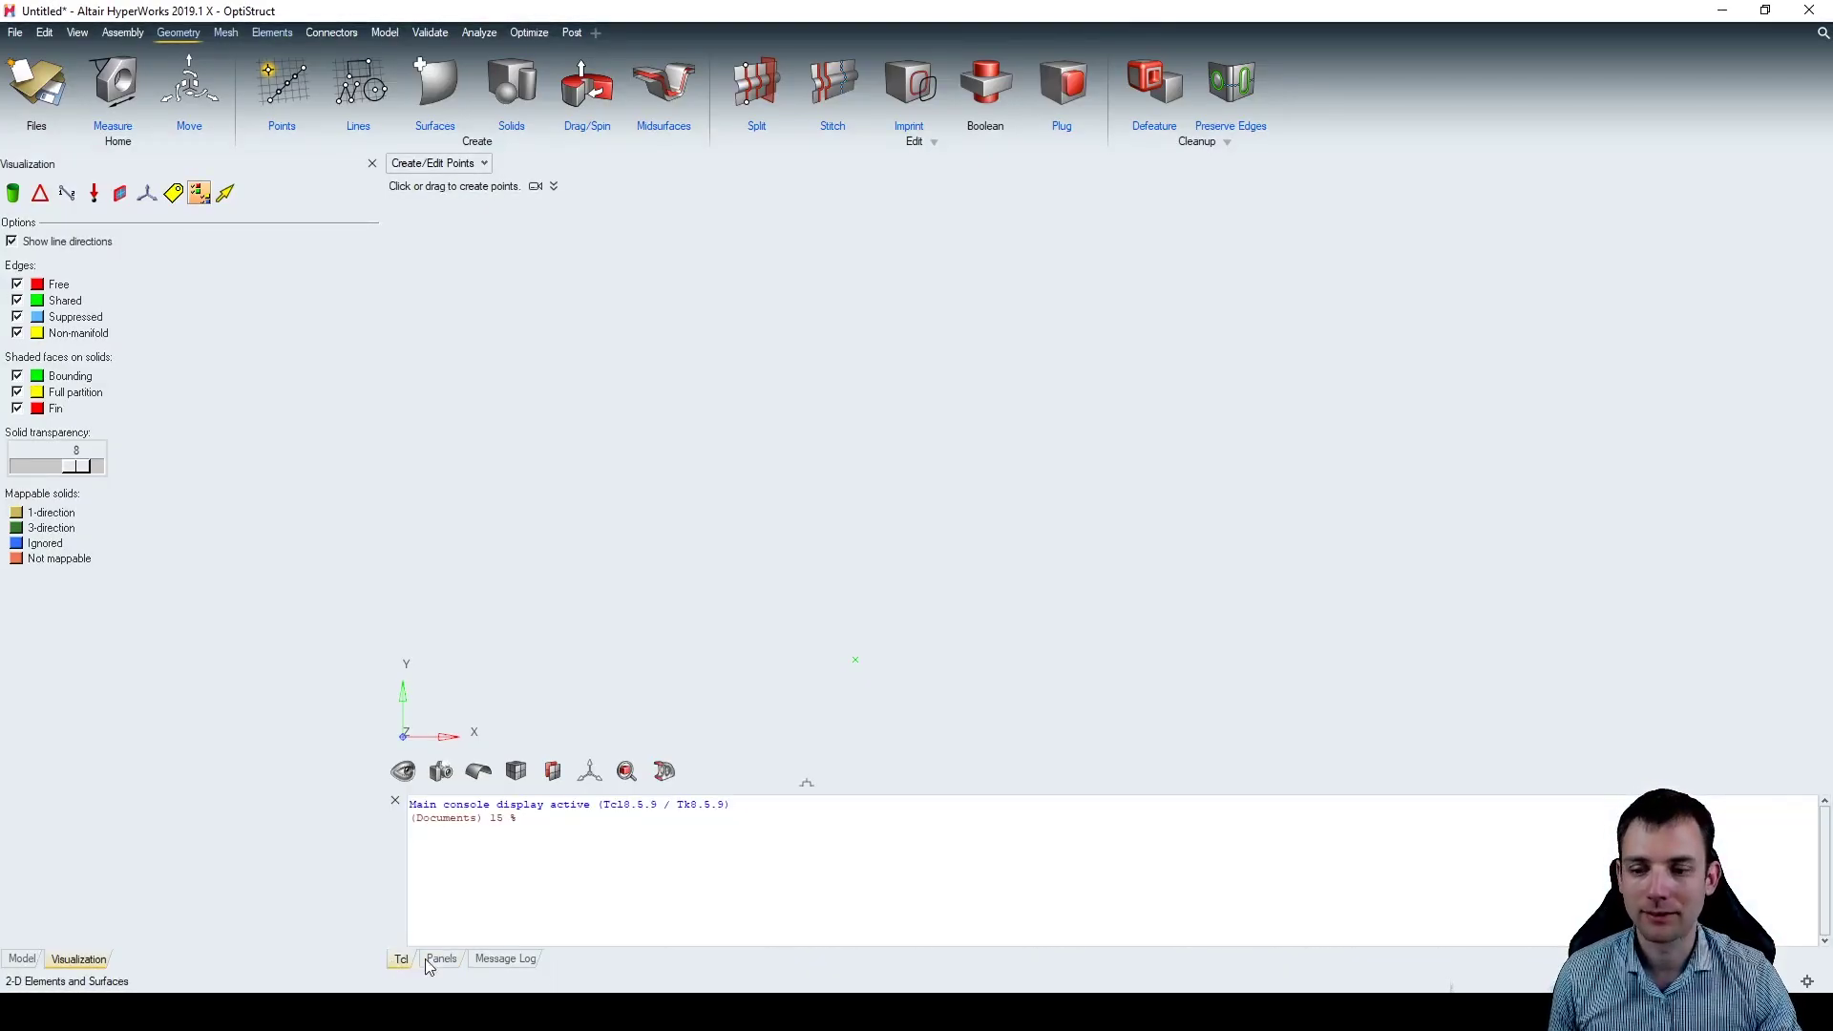
{"action": "left_click", "coordinate": [525, 959]}
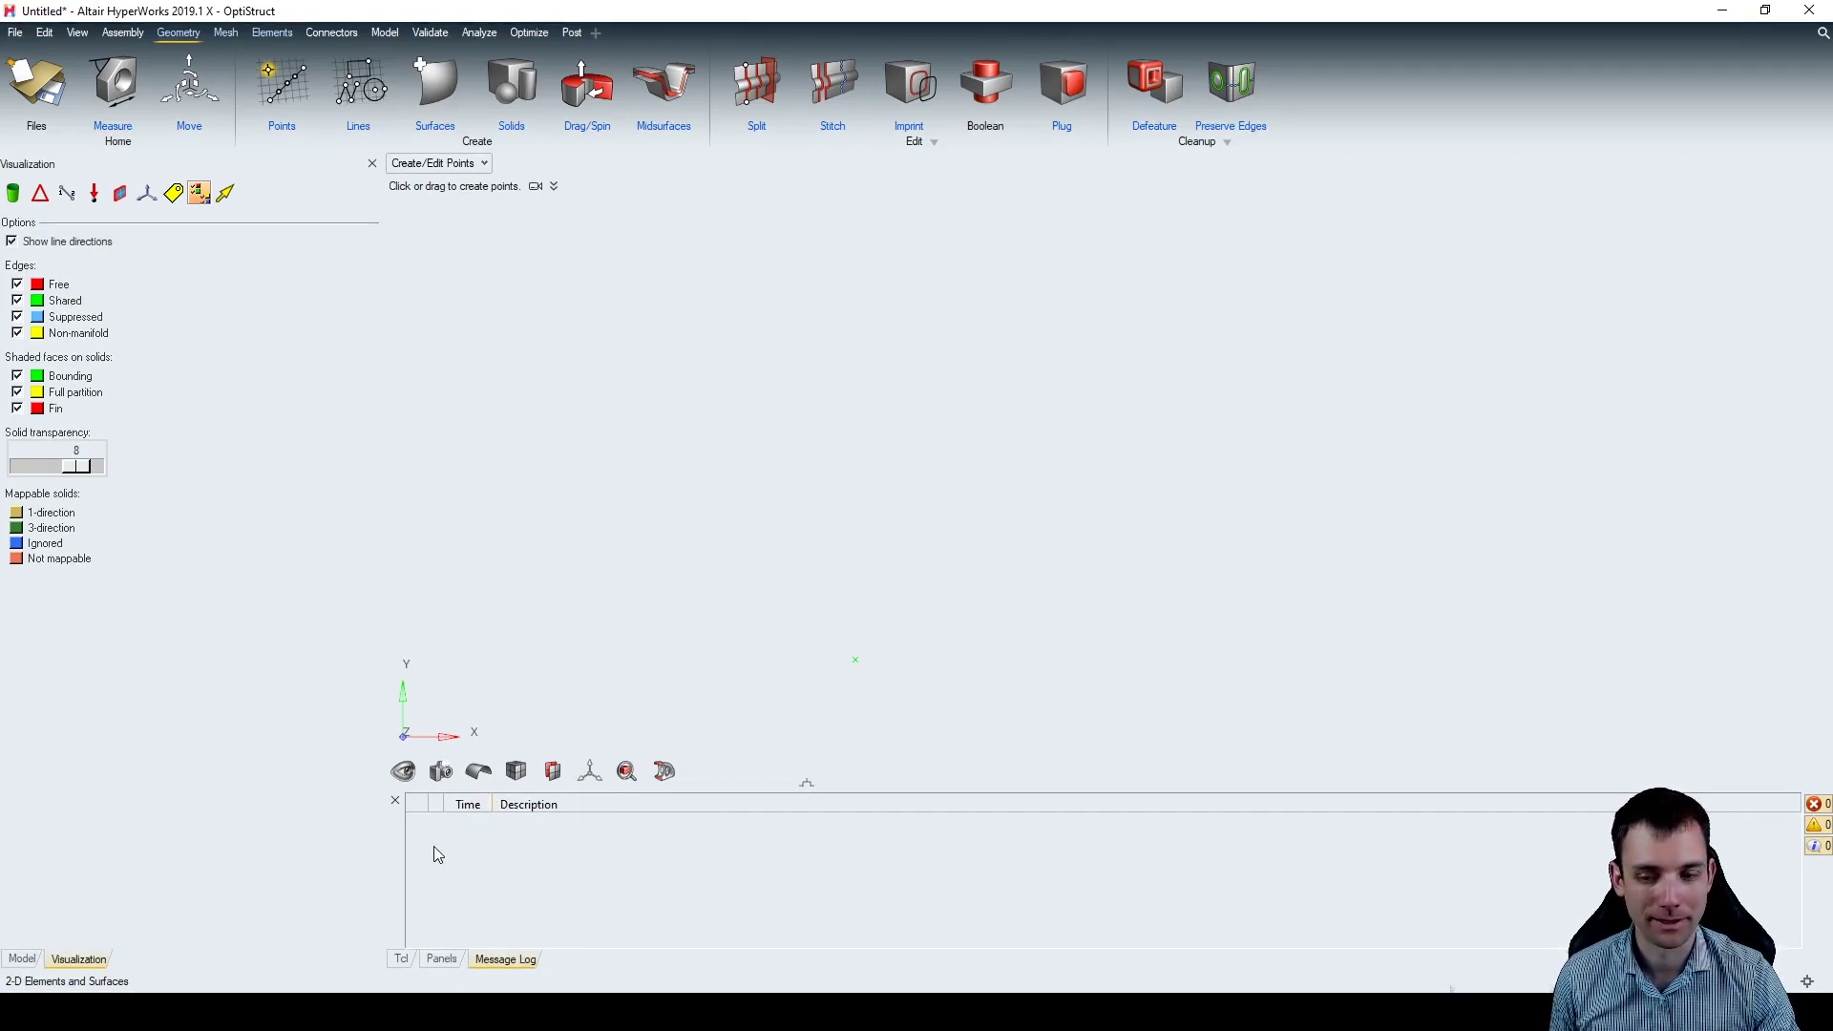
Show the Tcl console with the Model tree, then create a Topography design variable on the Optimize ribbon
{"action": "left_click", "coordinate": [401, 959]}
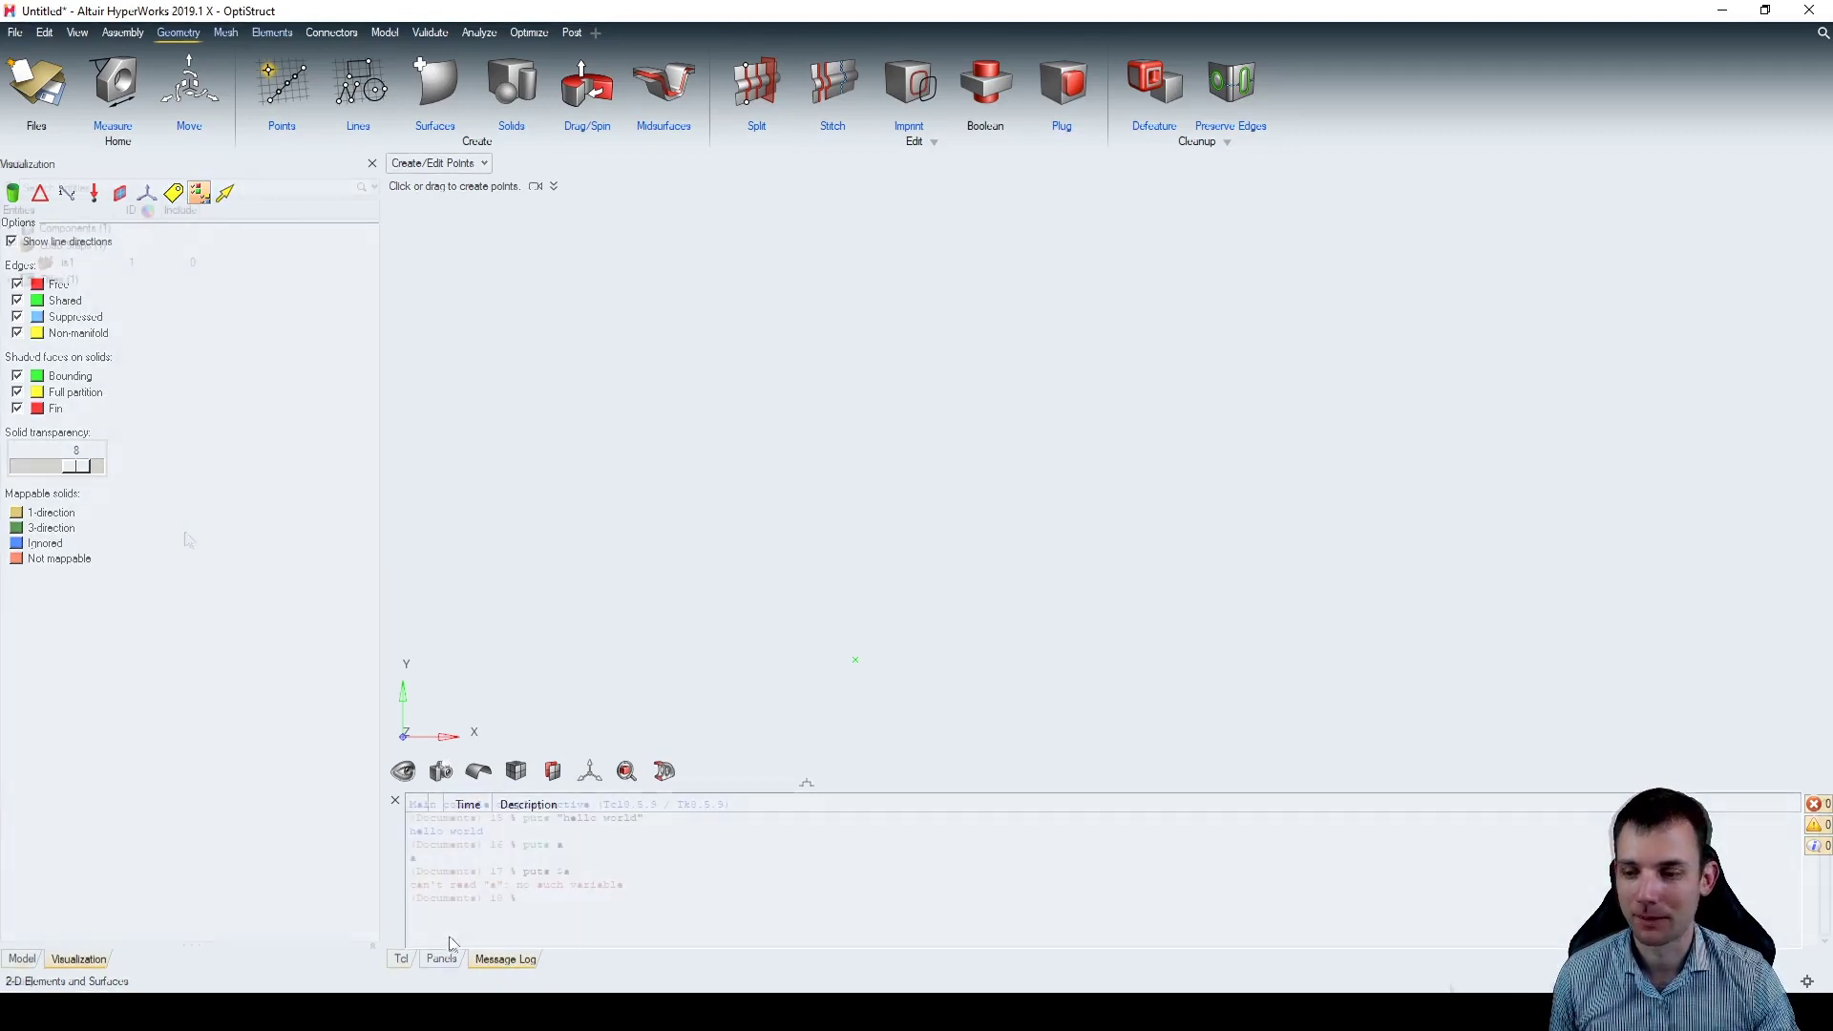
{"action": "left_click", "coordinate": [21, 959]}
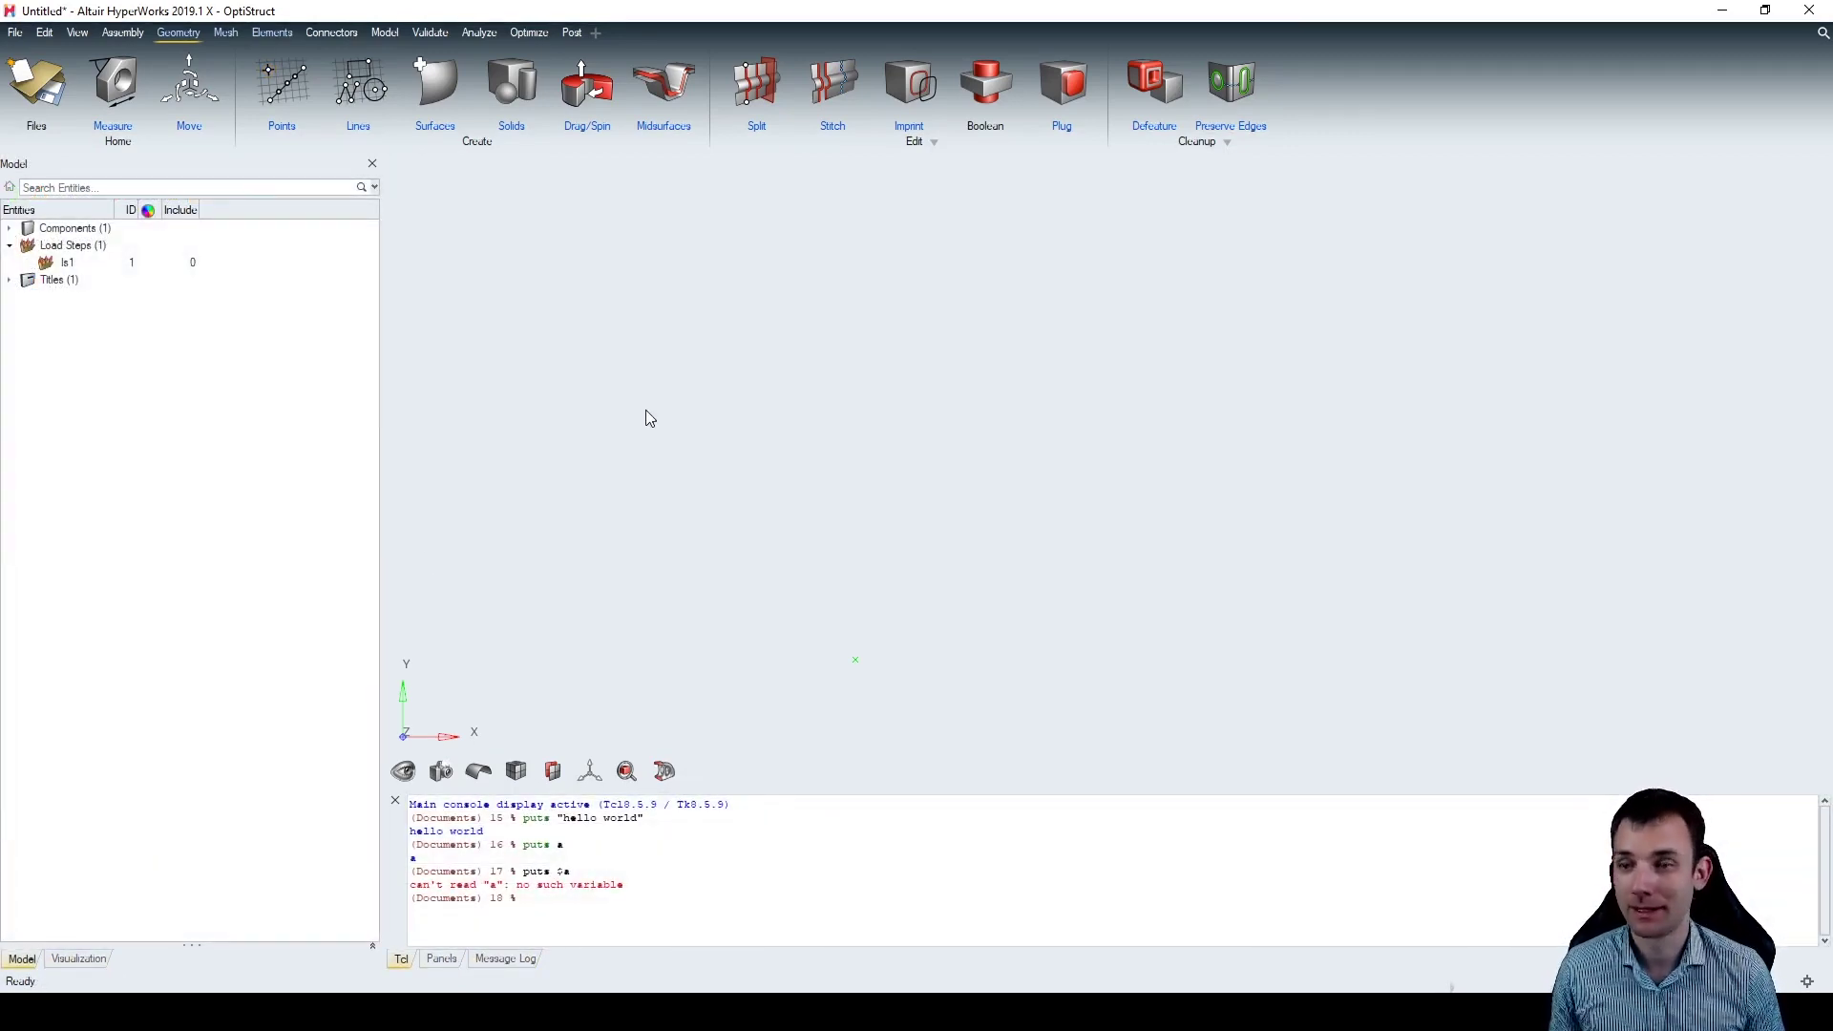
{"action": "left_click", "coordinate": [225, 33]}
{"action": "left_click", "coordinate": [384, 33]}
{"action": "left_click", "coordinate": [512, 35]}
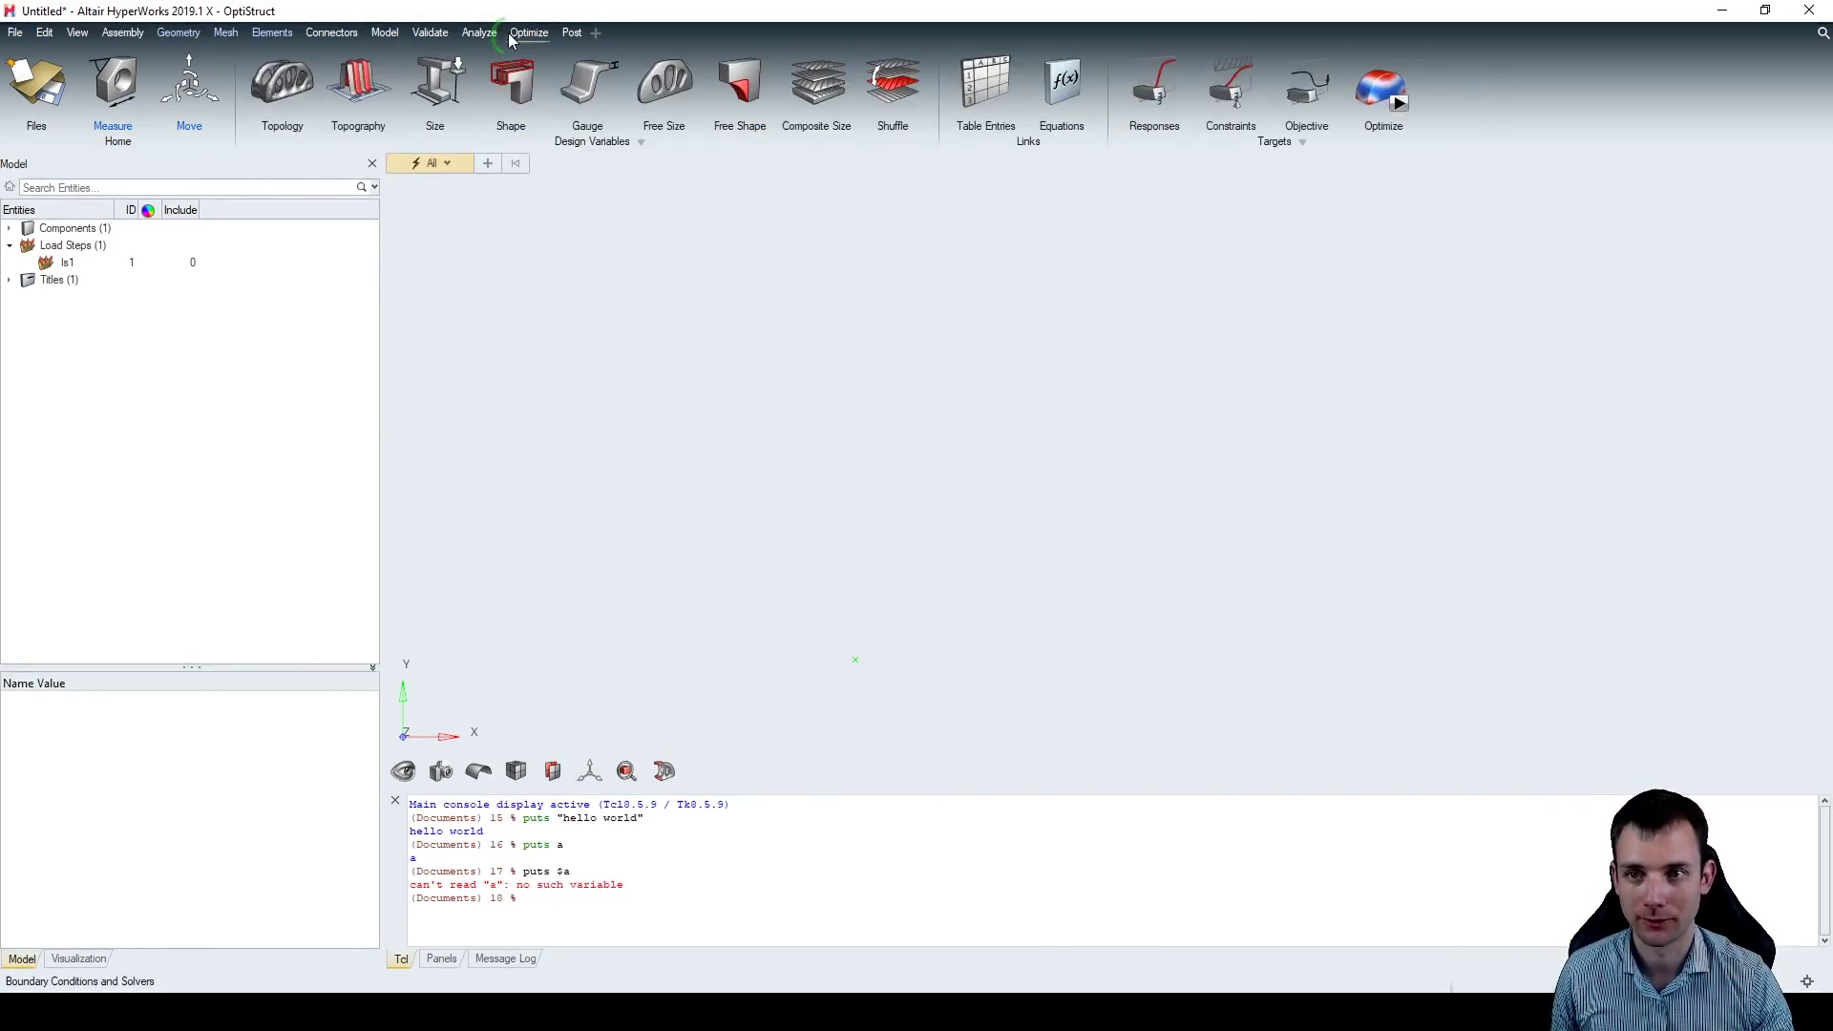
{"action": "left_click", "coordinate": [358, 91]}
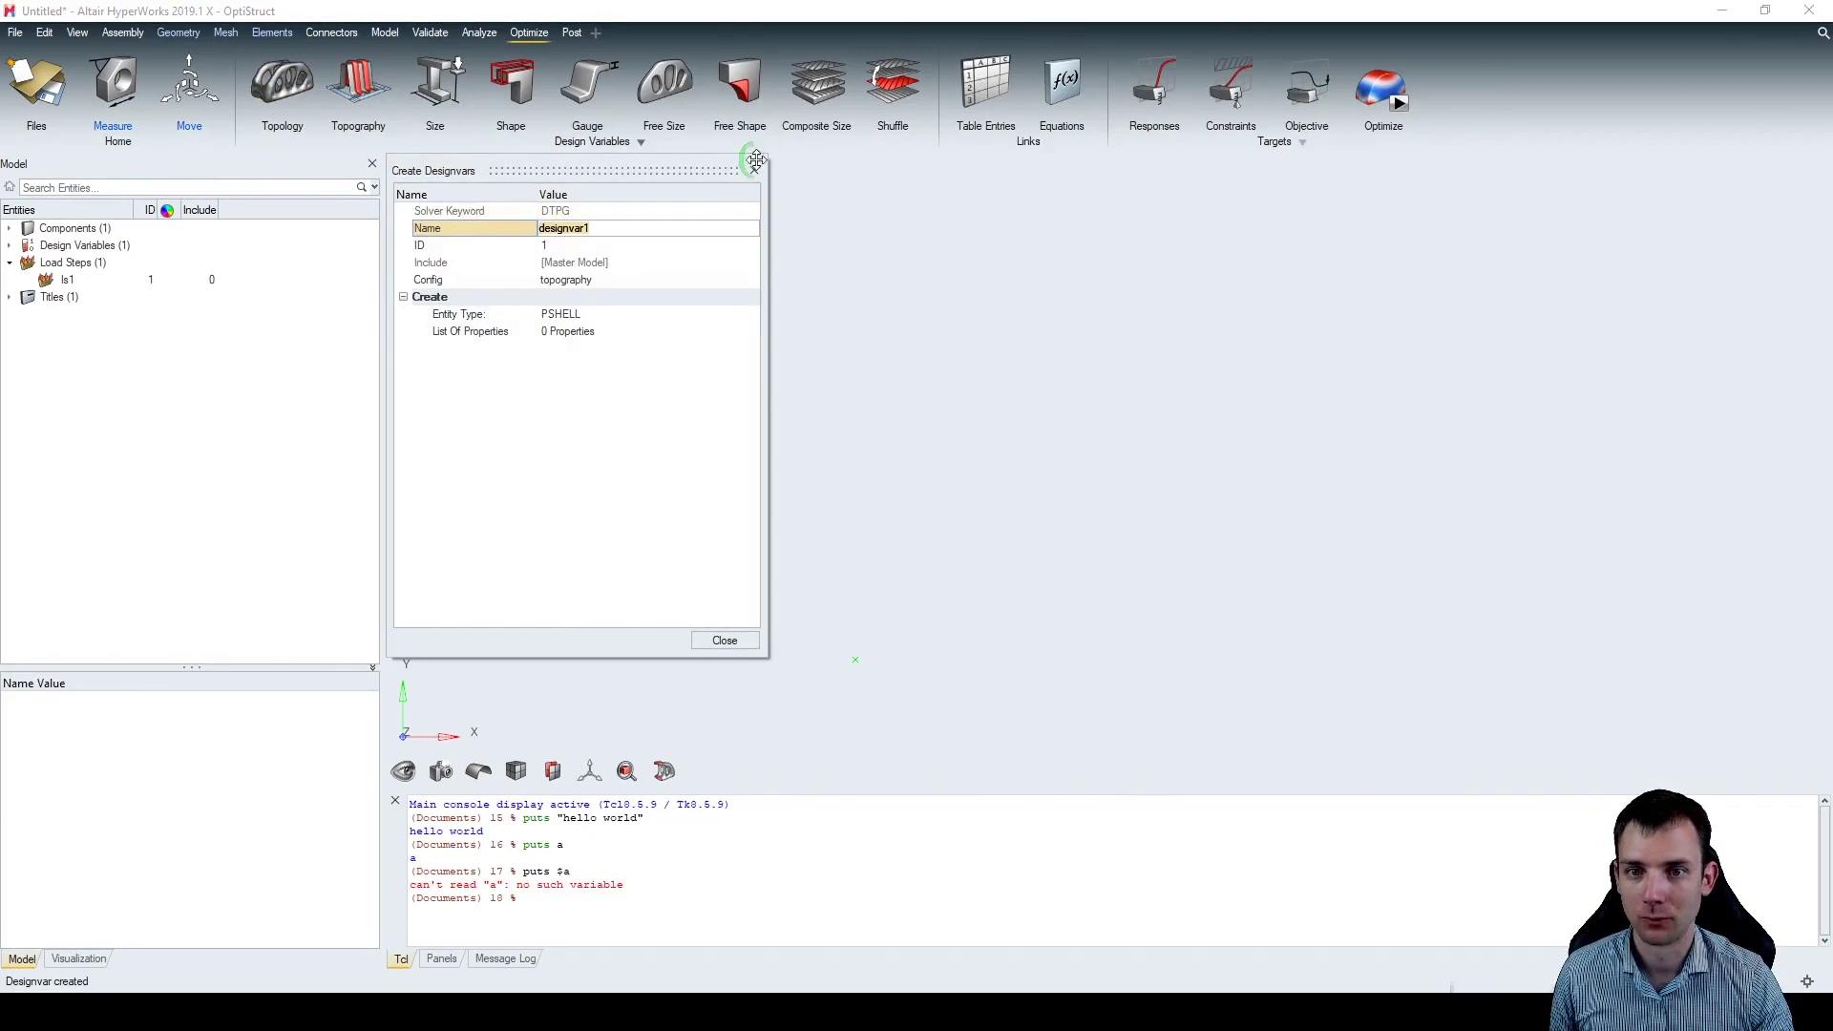
{"action": "left_click", "coordinate": [753, 170]}
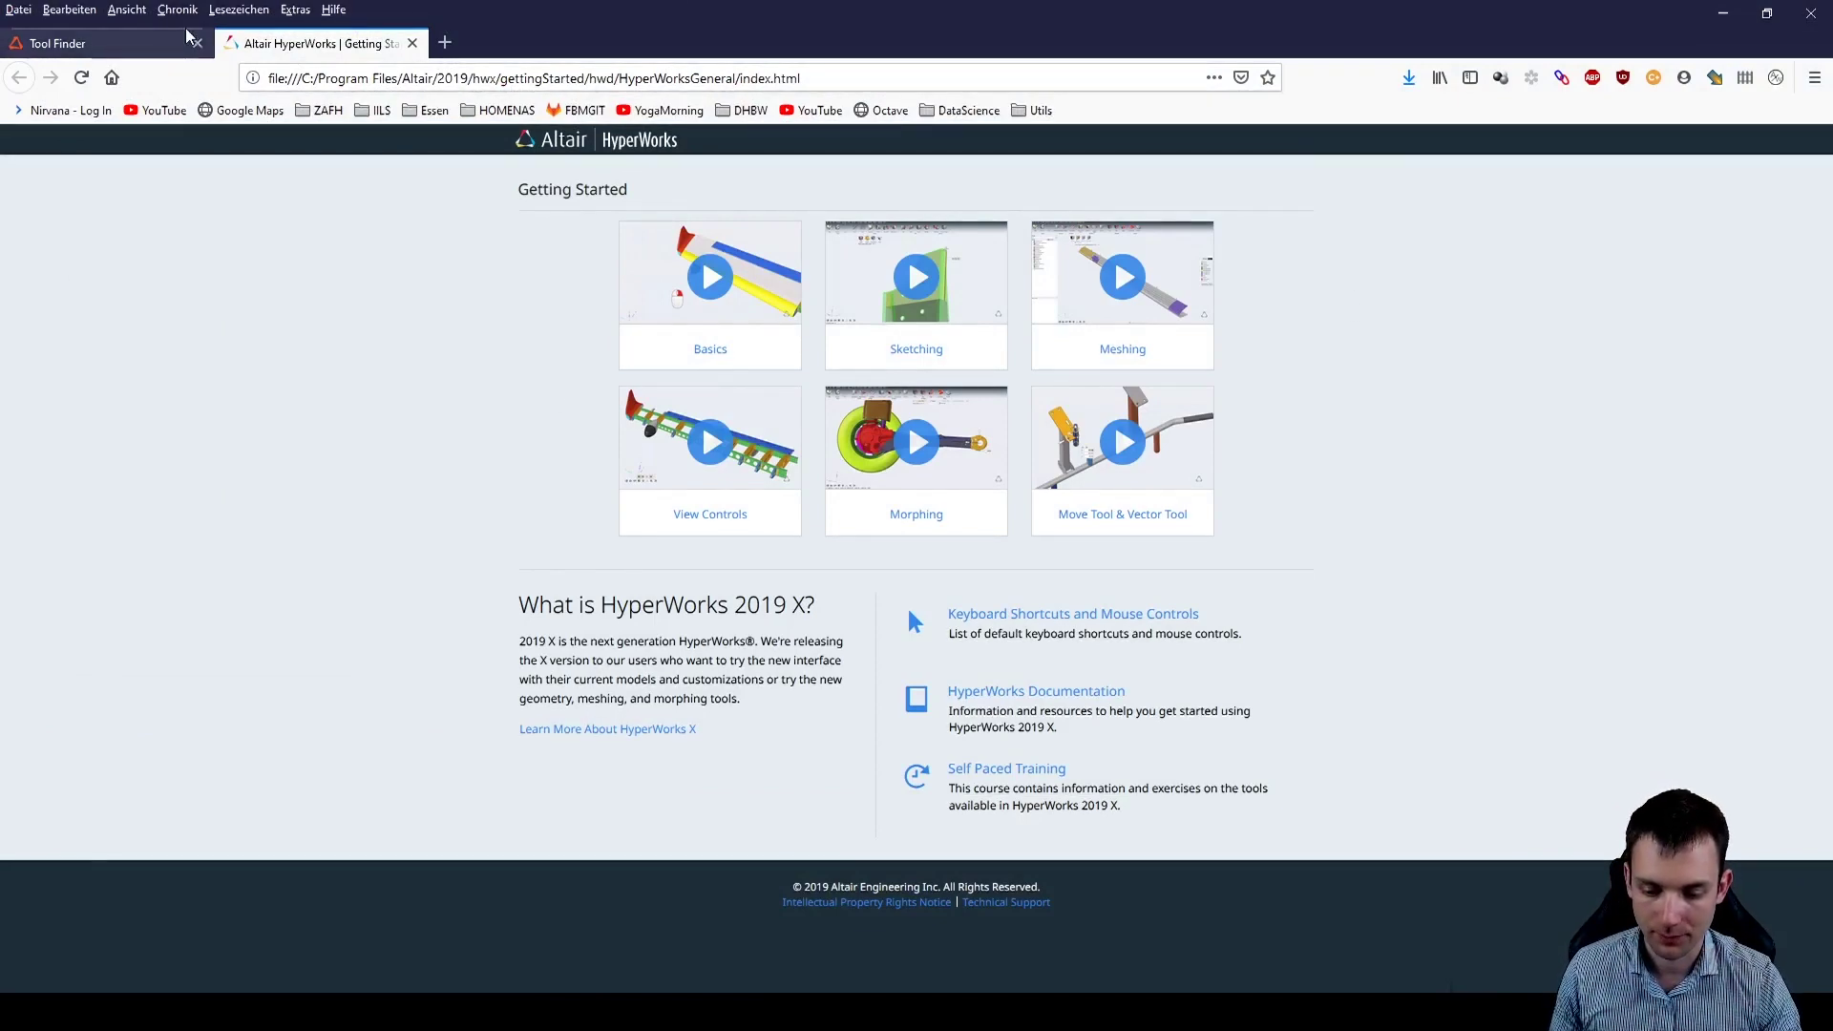
Close the Getting Started page and look up the solids panel under Geom in Tool Finder
{"action": "left_click", "coordinate": [412, 42]}
{"action": "left_click", "coordinate": [642, 80]}
{"action": "triple_click", "coordinate": [548, 84]}
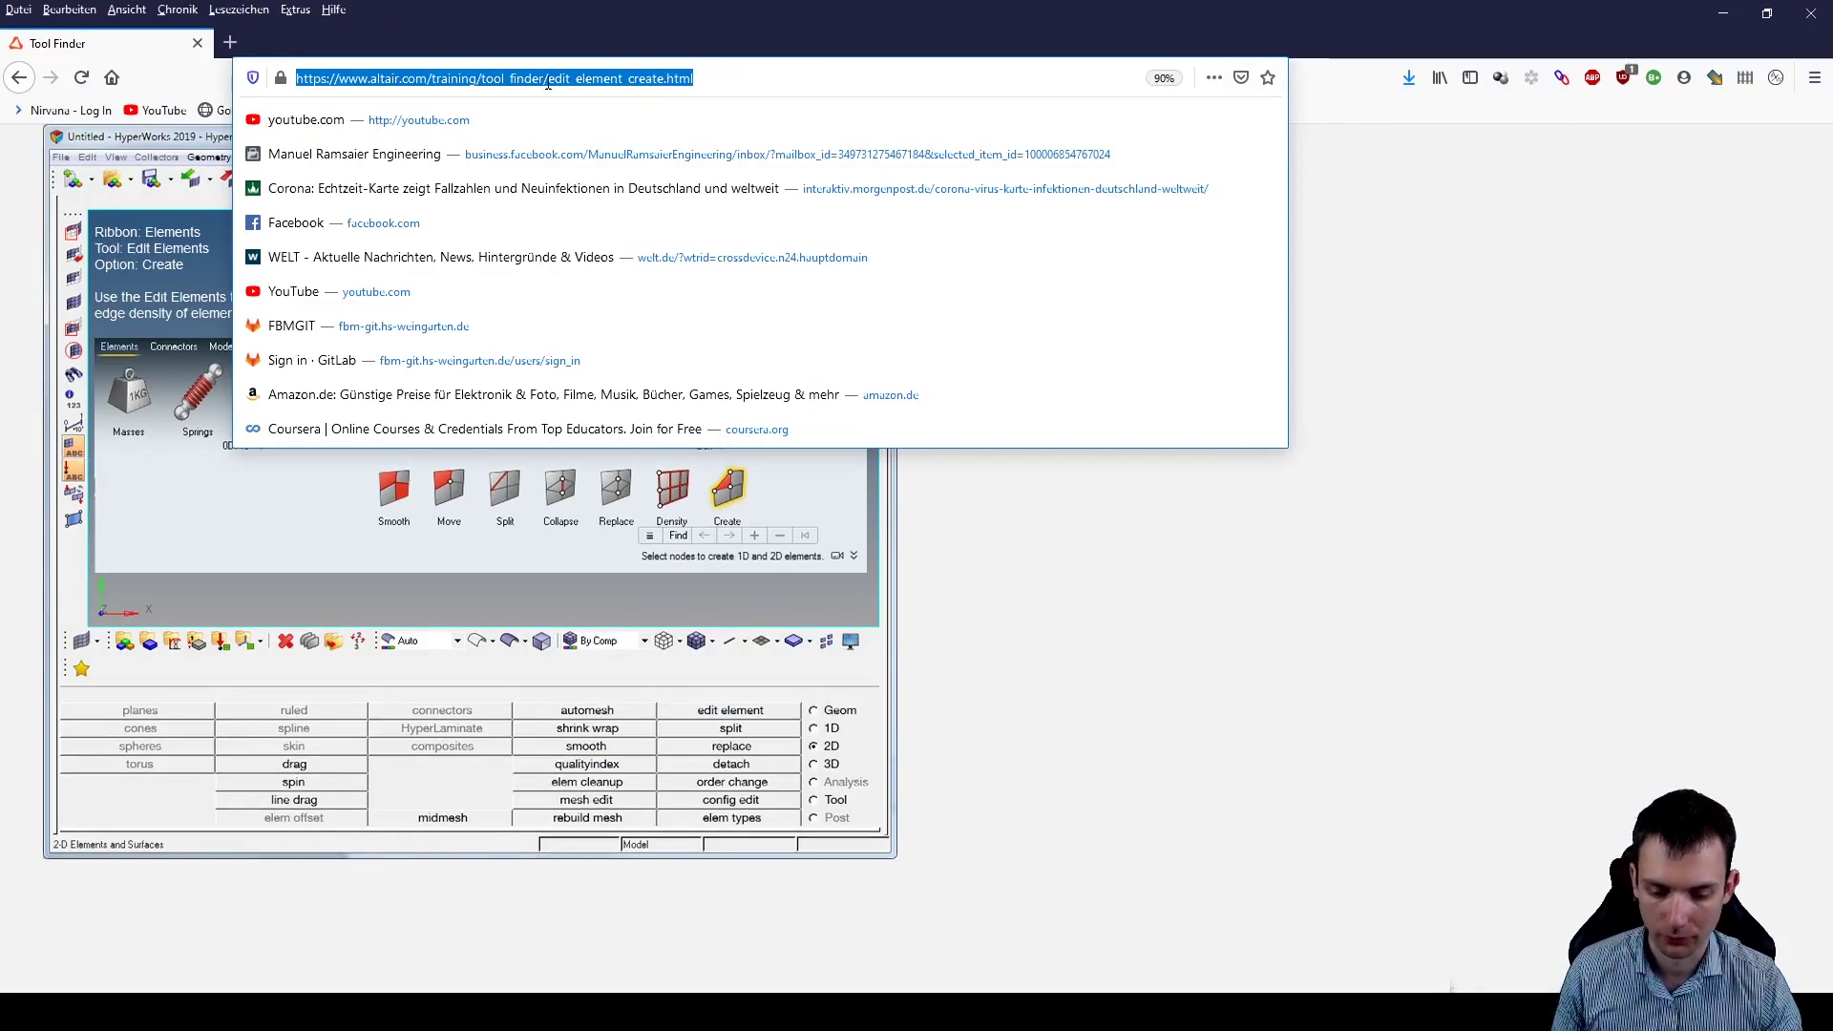
{"action": "left_click", "coordinate": [1238, 593]}
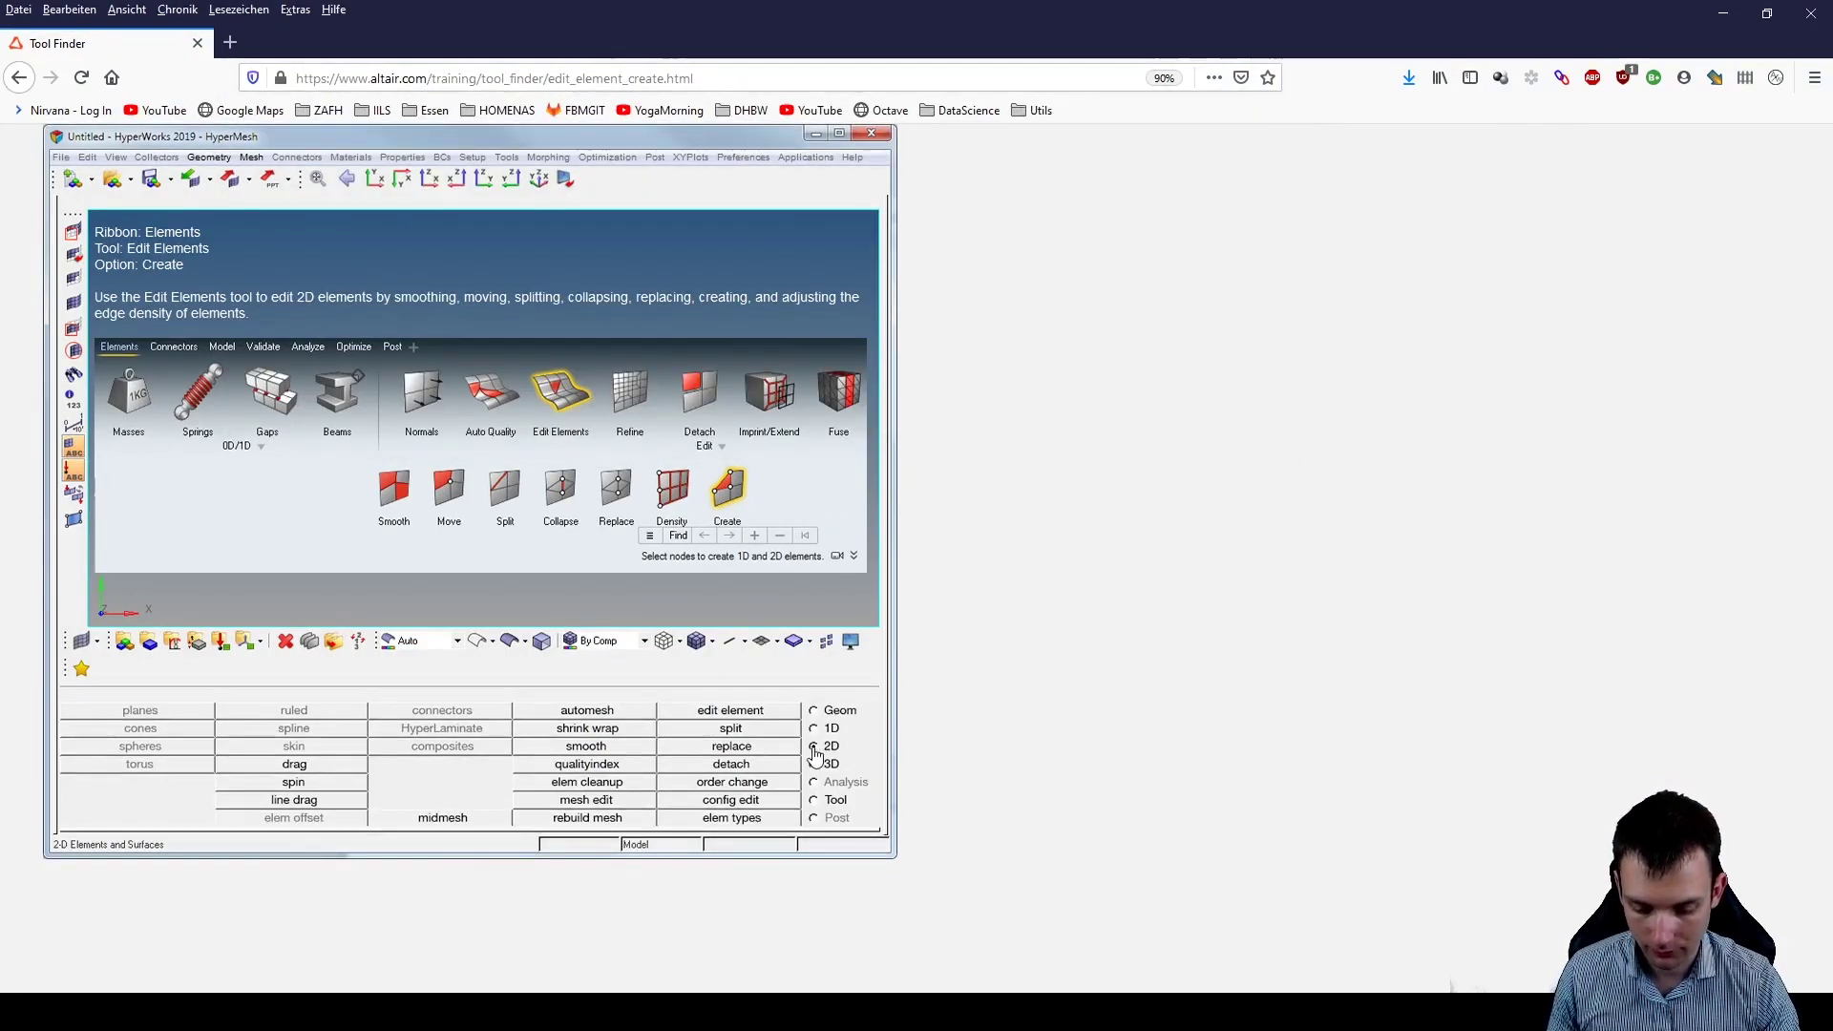
{"action": "left_click", "coordinate": [814, 711]}
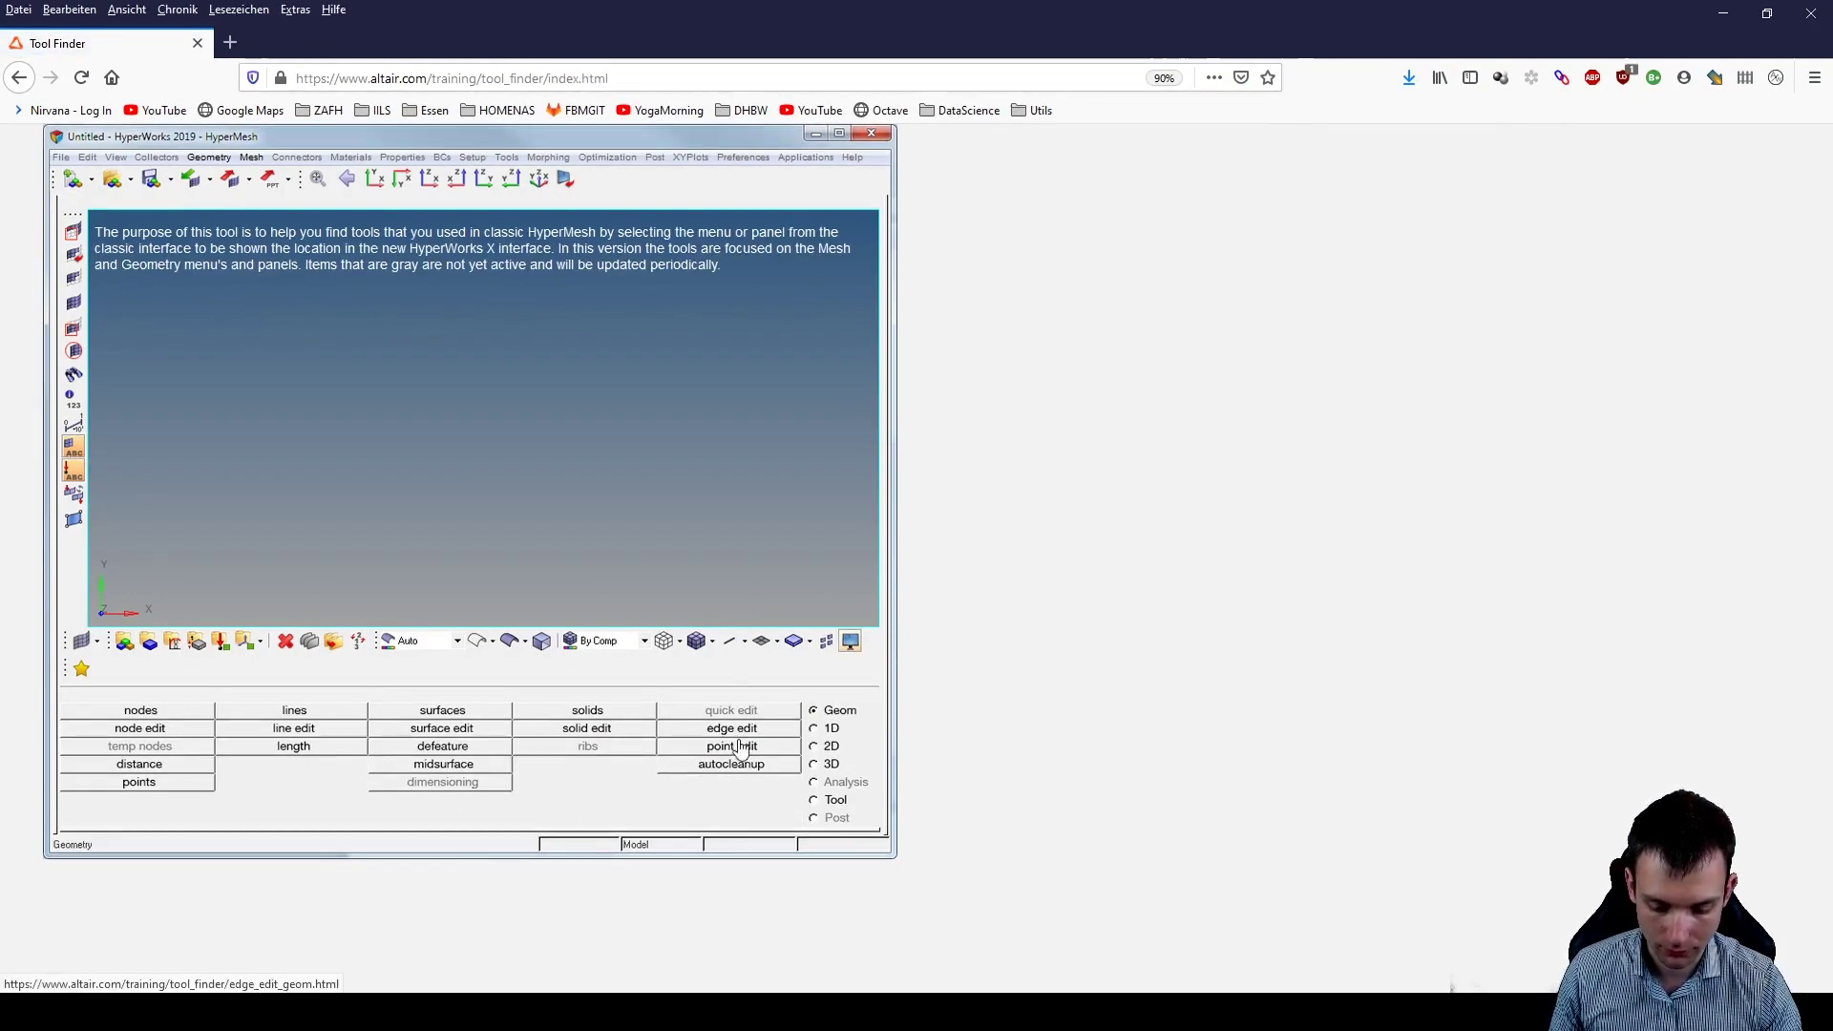
{"action": "left_click", "coordinate": [615, 711]}
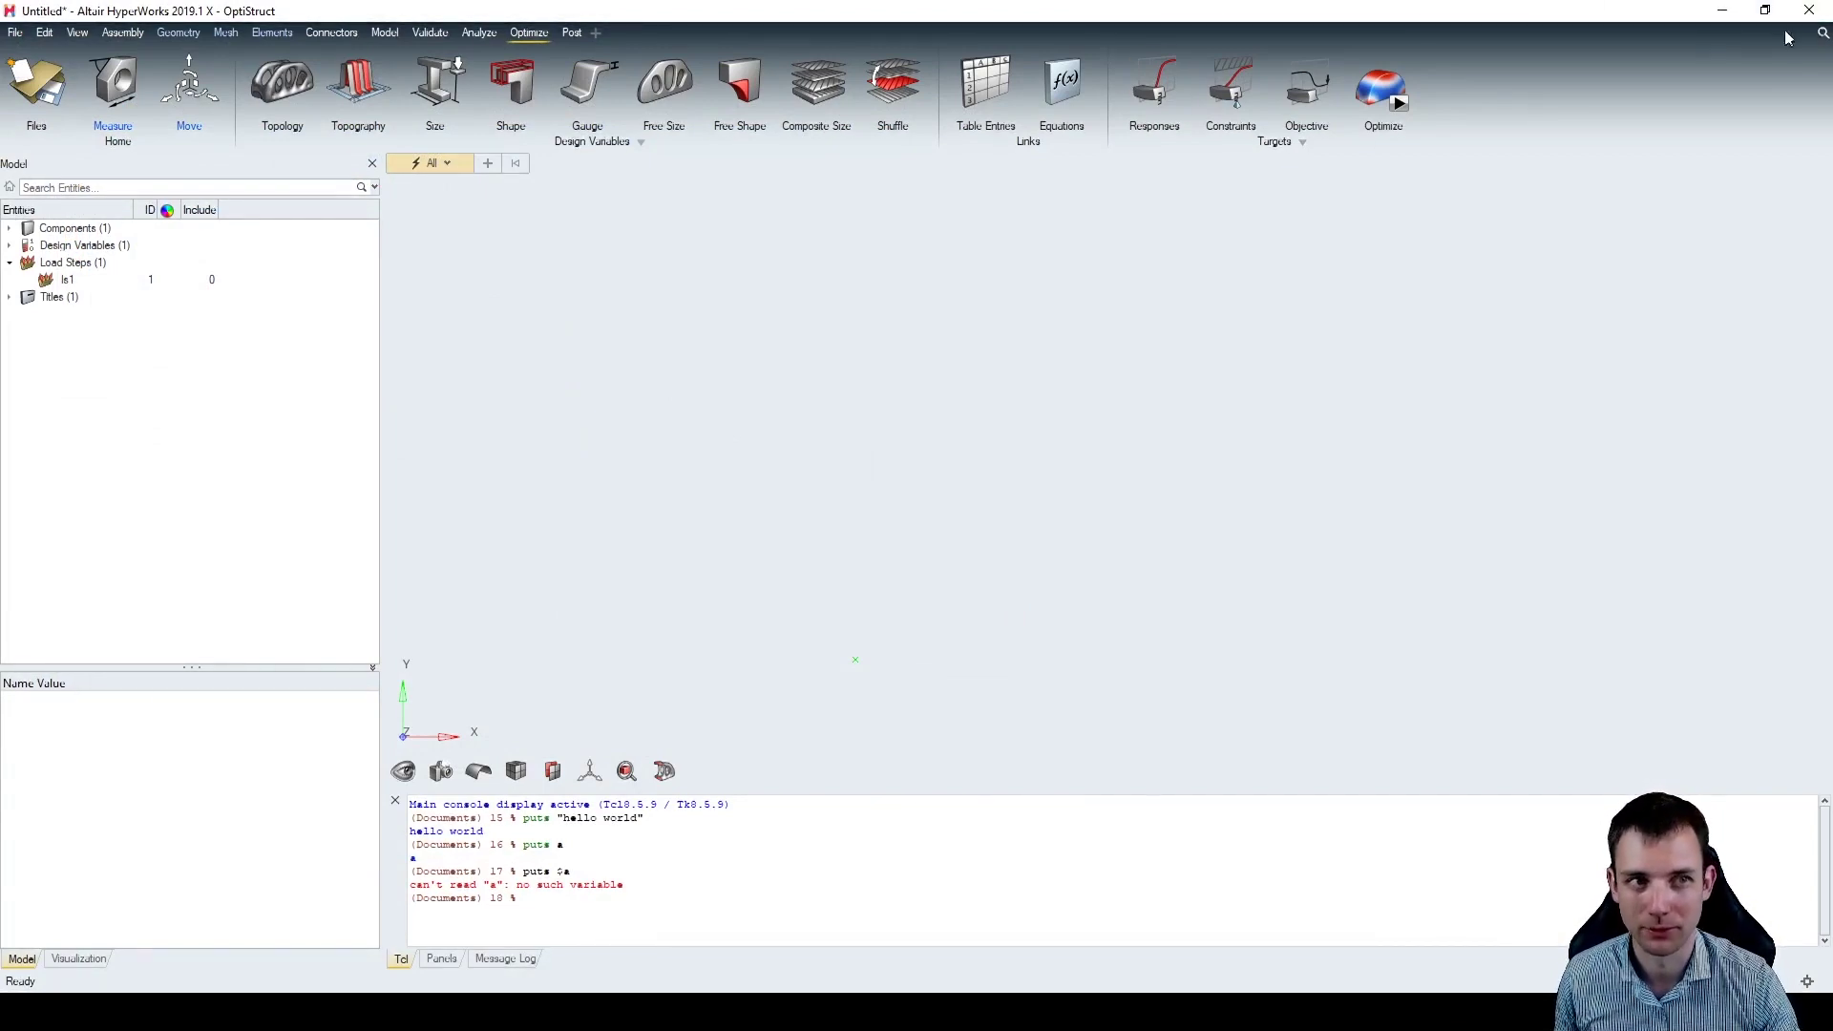
Search commands for 'rigid', then switch through the Model ribbon to Connectors
{"action": "left_click", "coordinate": [1823, 33]}
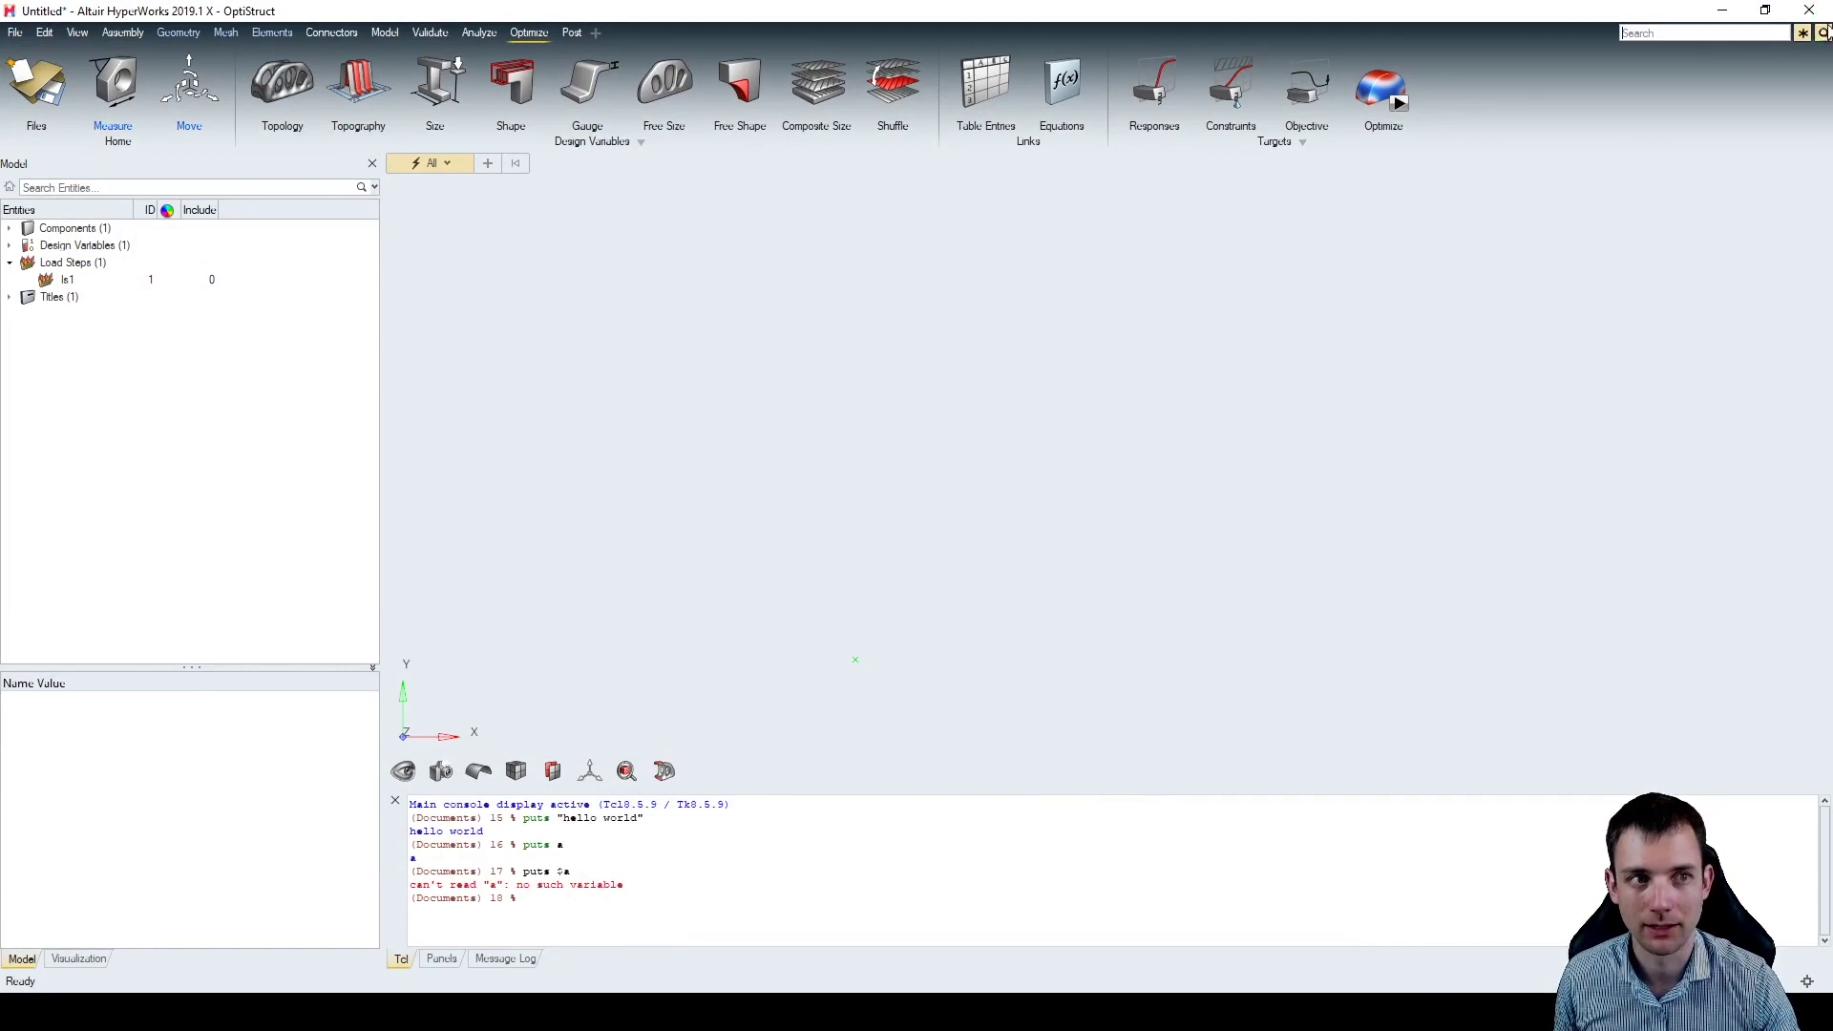
{"action": "left_click", "coordinate": [1715, 32]}
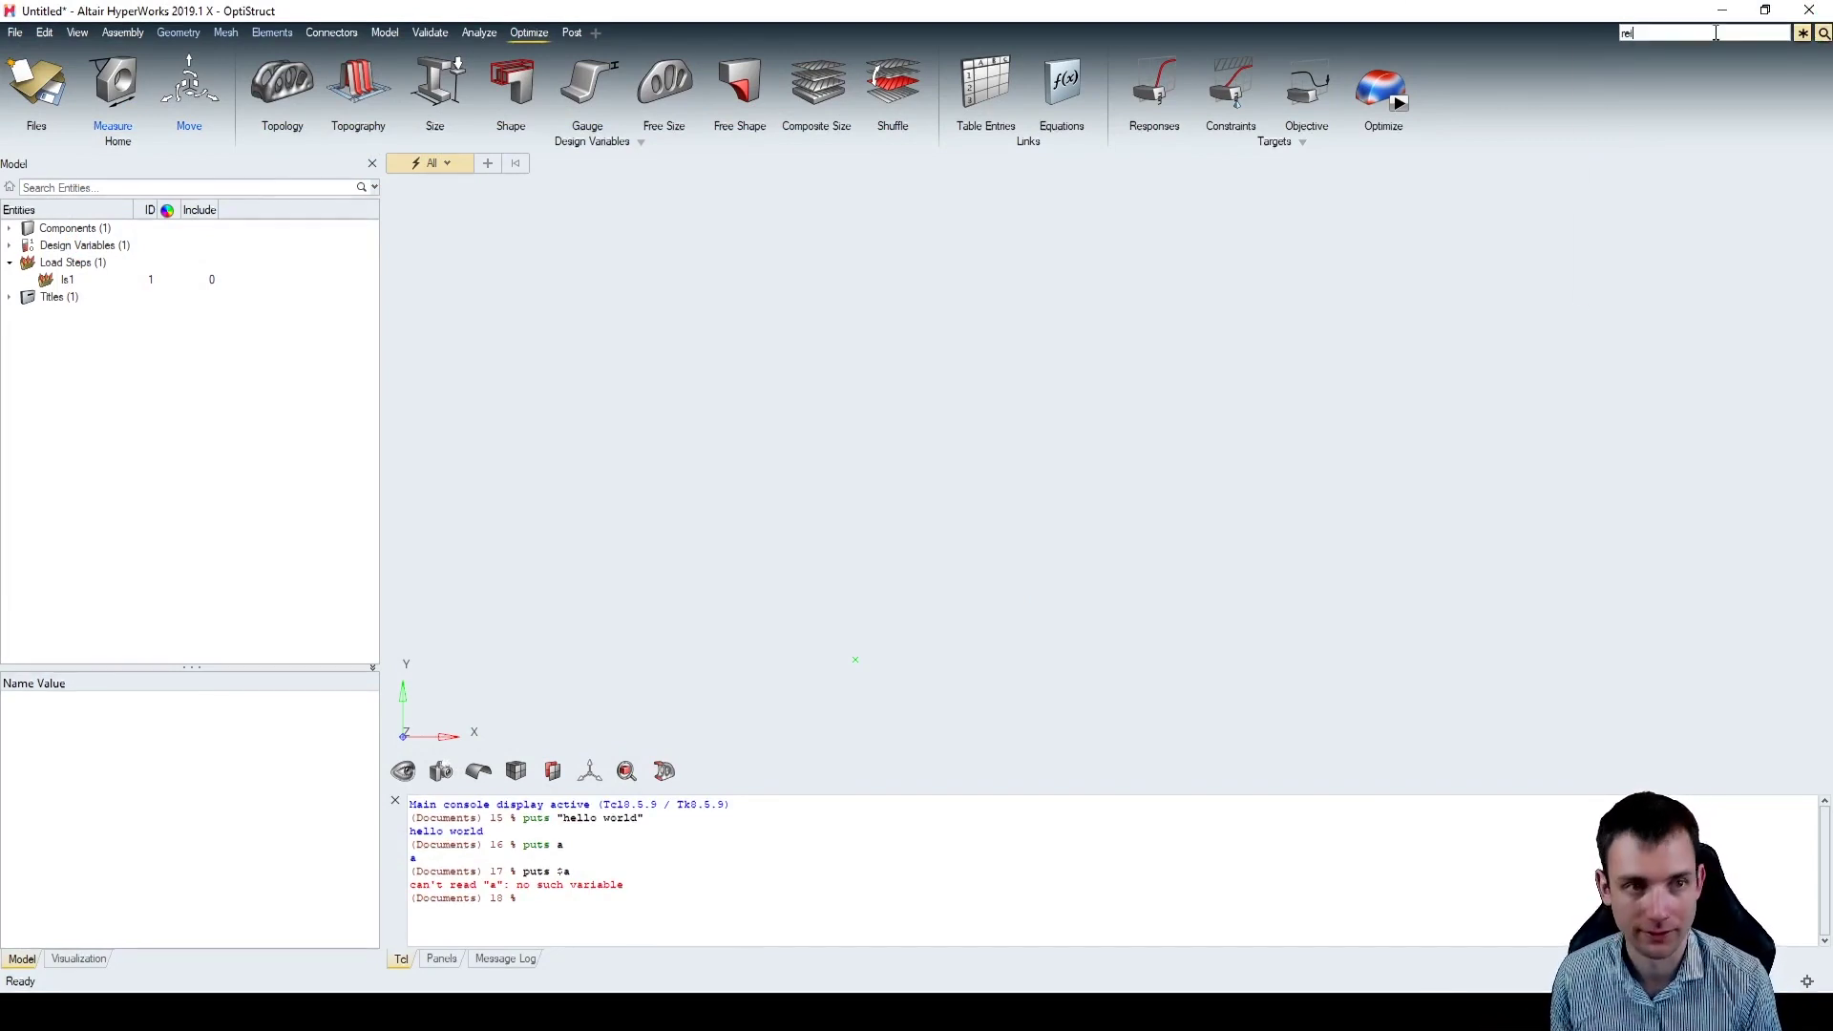
{"action": "type", "text": "rigid"}
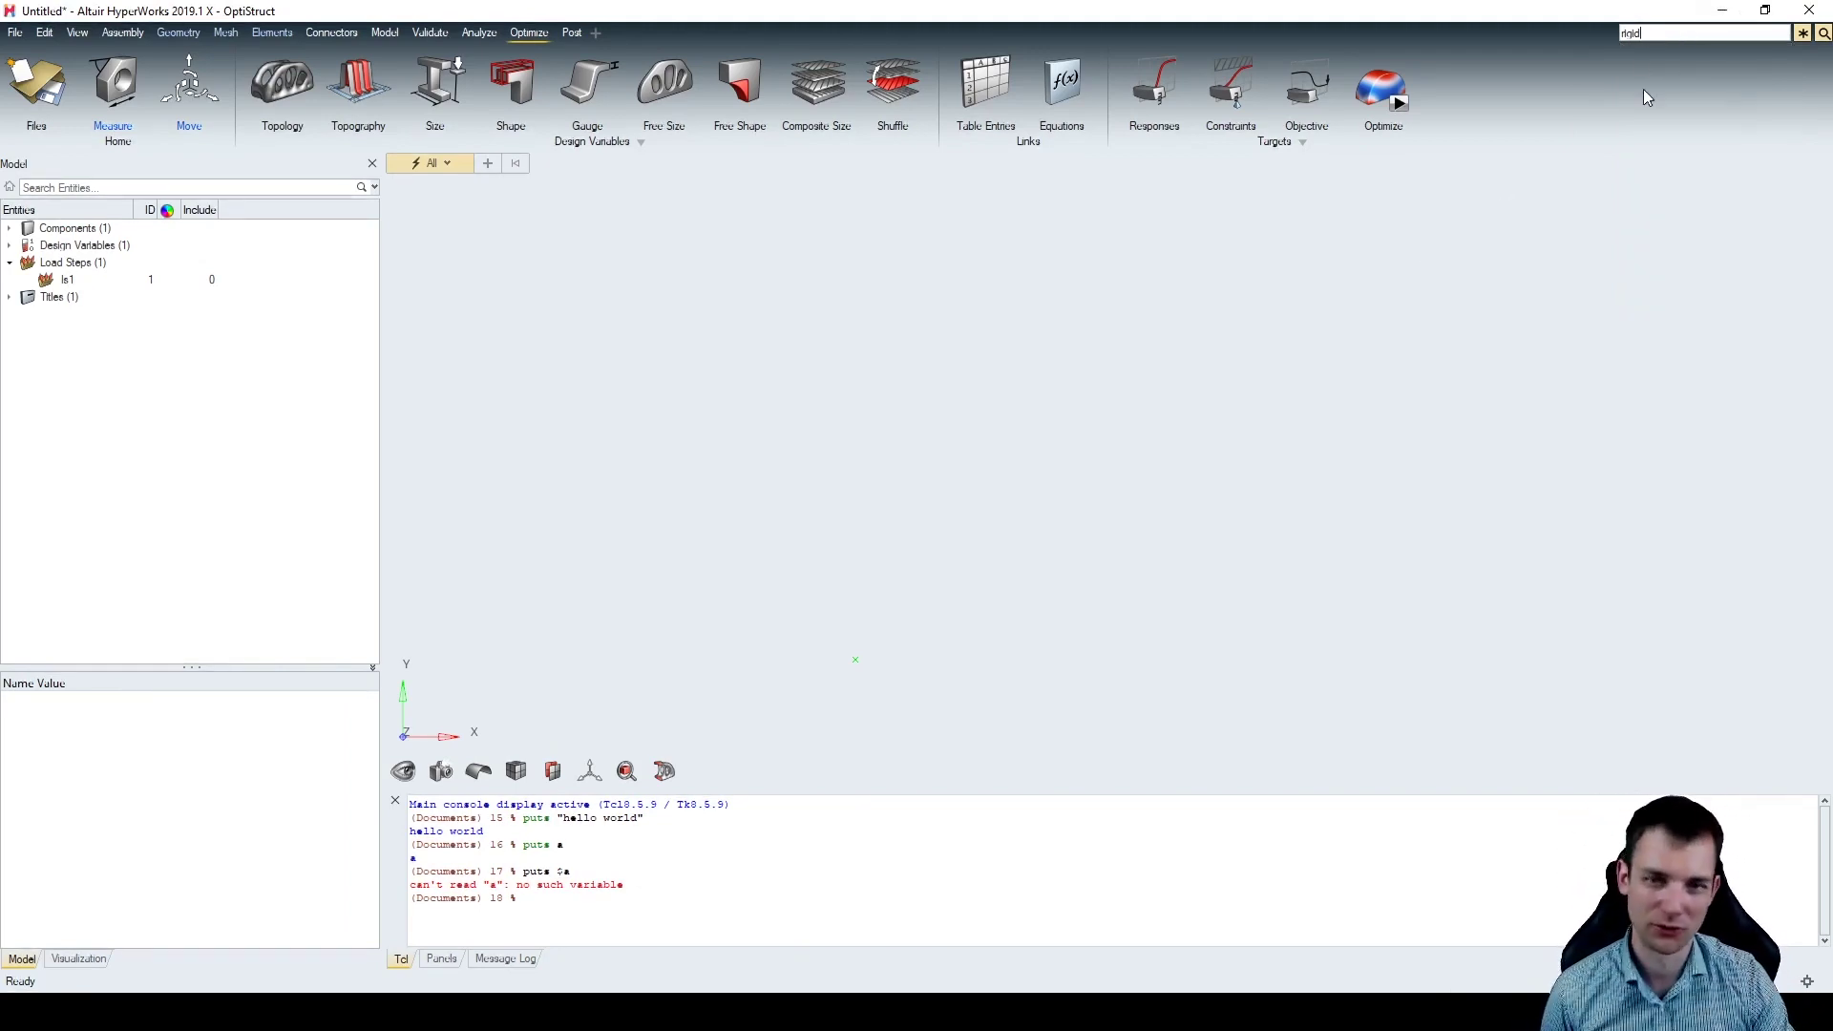
{"action": "left_click", "coordinate": [385, 33]}
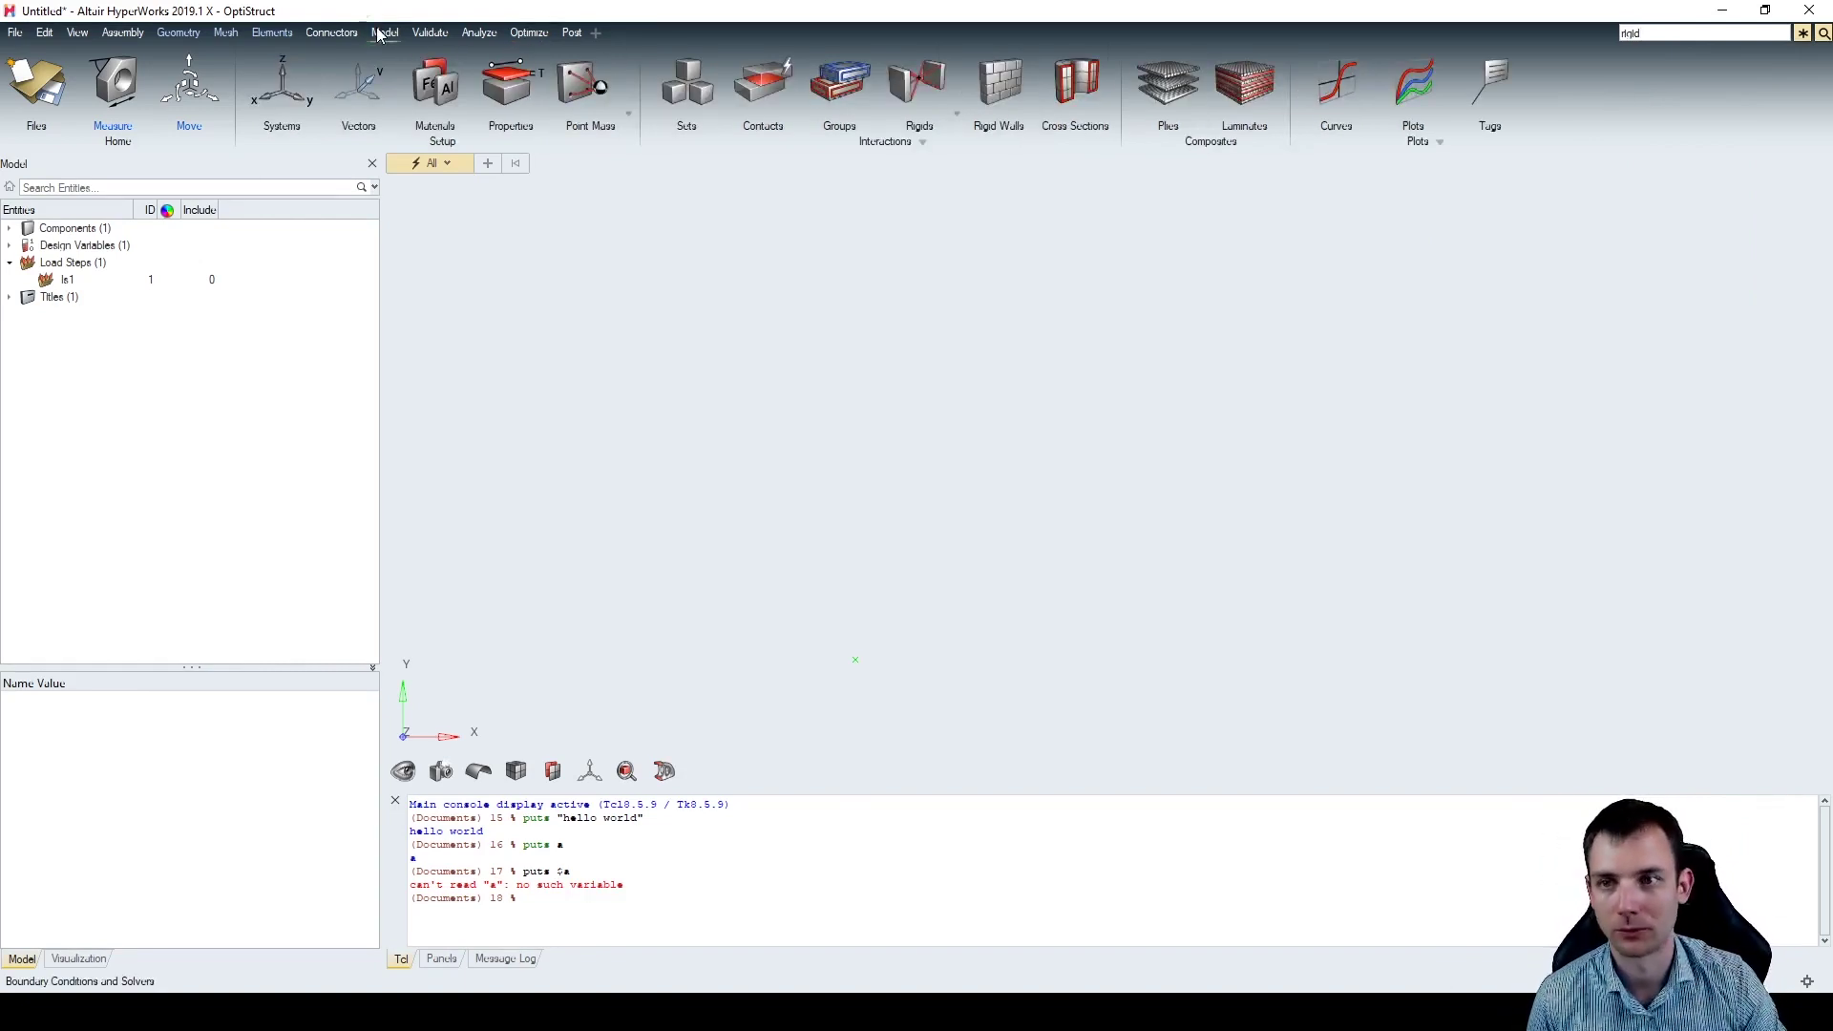
{"action": "left_click", "coordinate": [334, 33]}
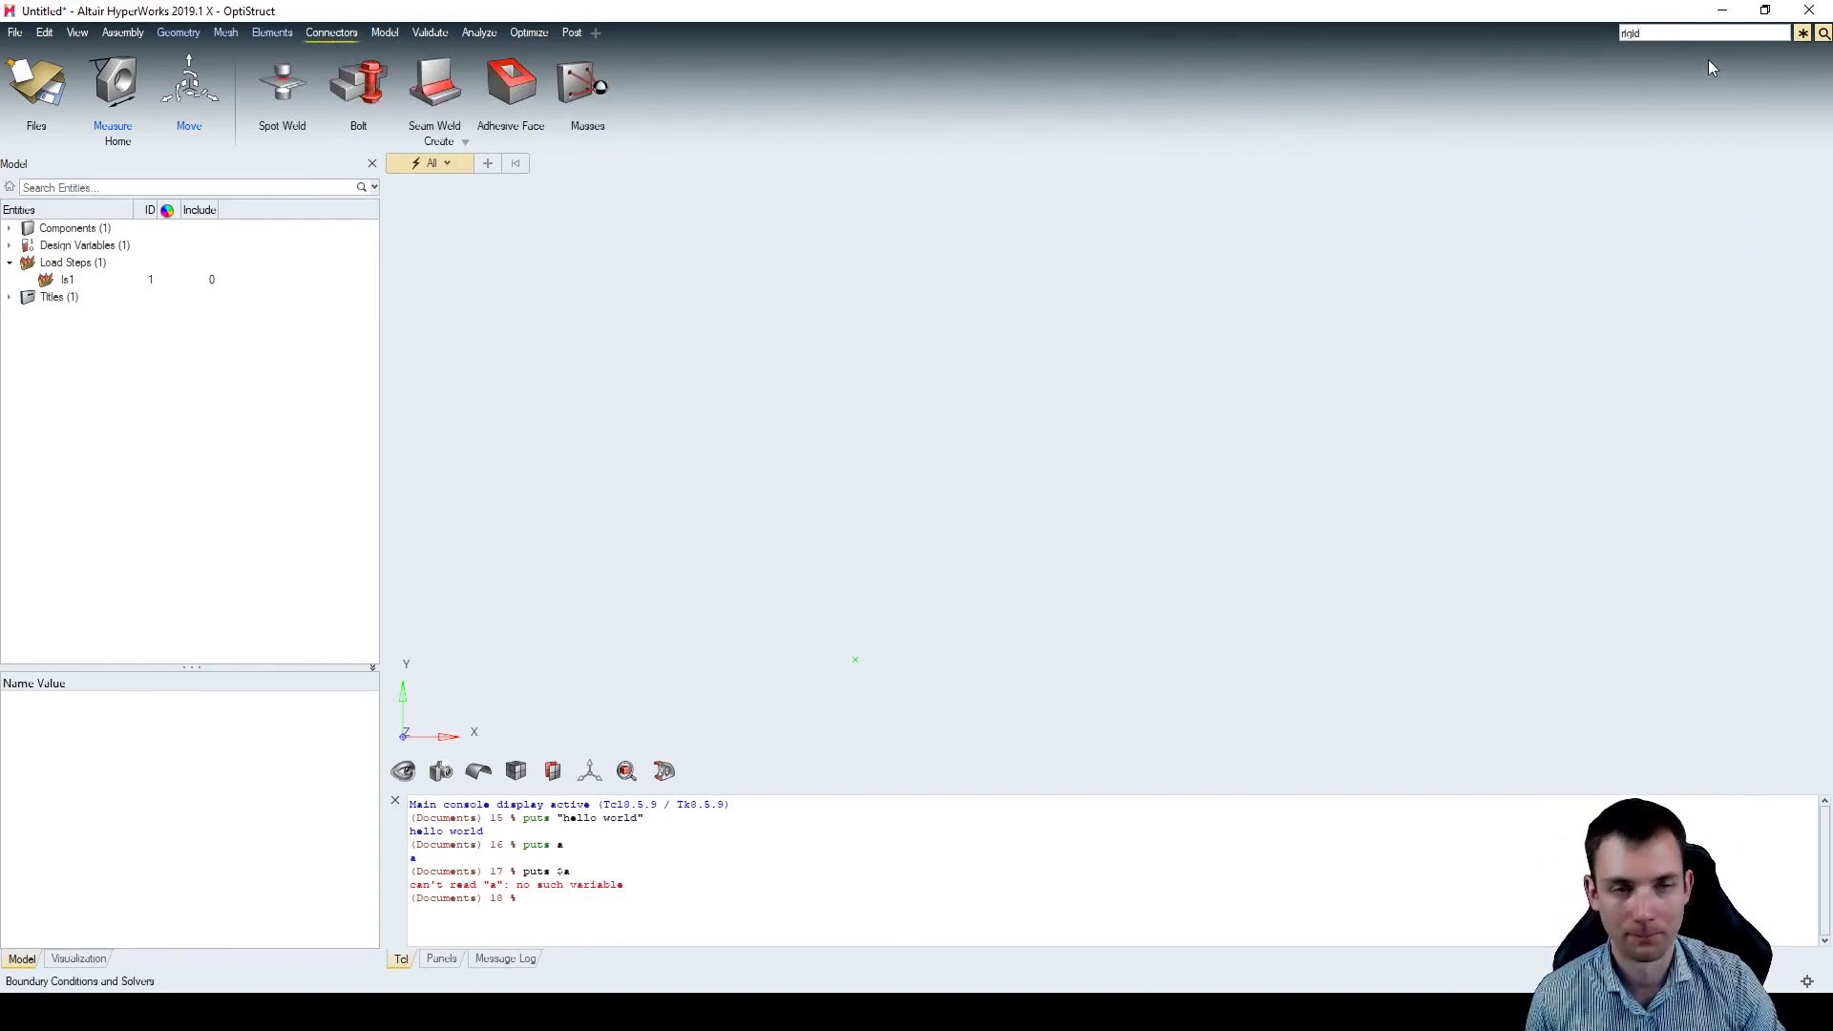